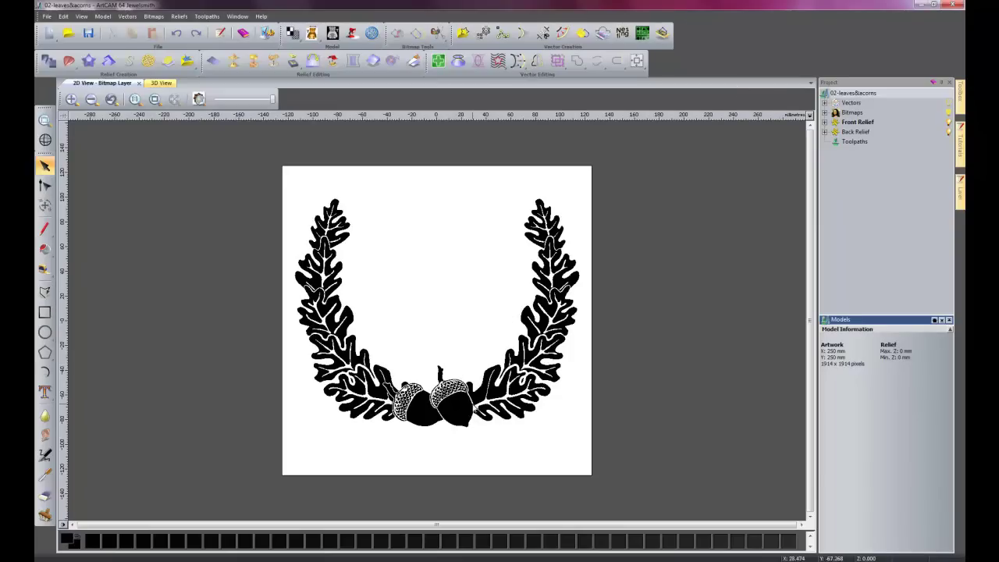
# Reduce the number of colours in the oak leaf and acorn bitmap to a maximum of 2.
pyautogui.scroll(1, 441, 329)
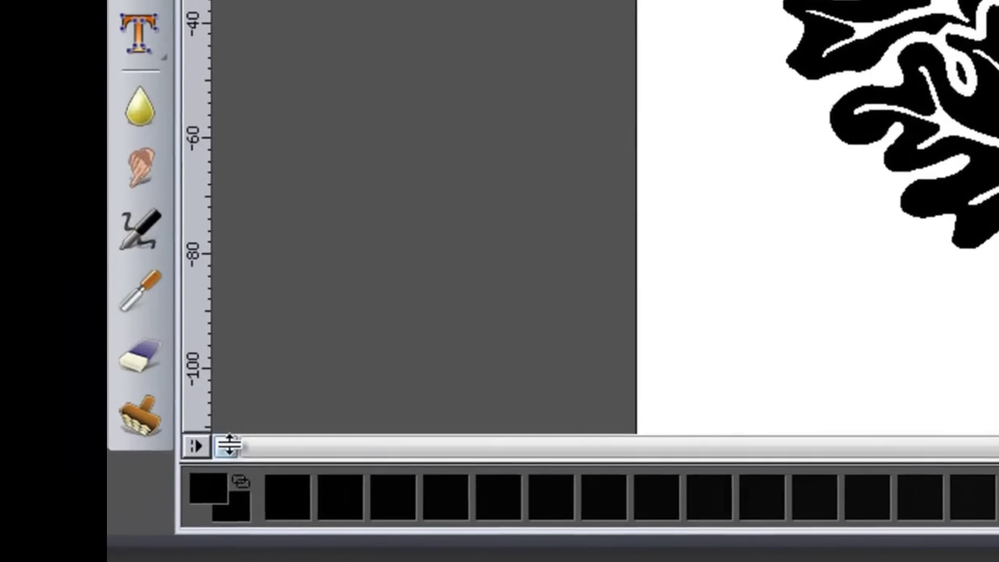
pyautogui.rightClick(224, 488)
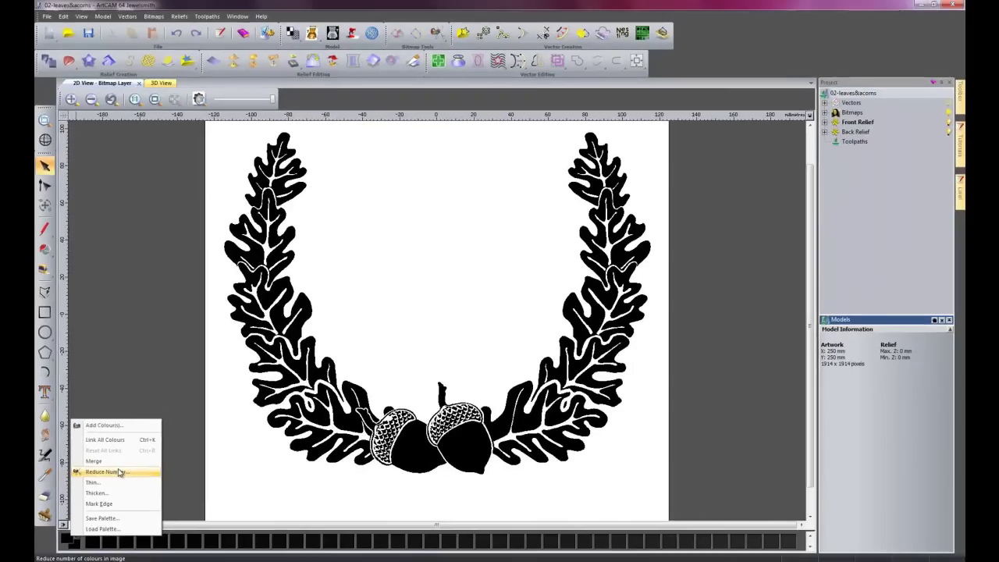
pyautogui.click(120, 473)
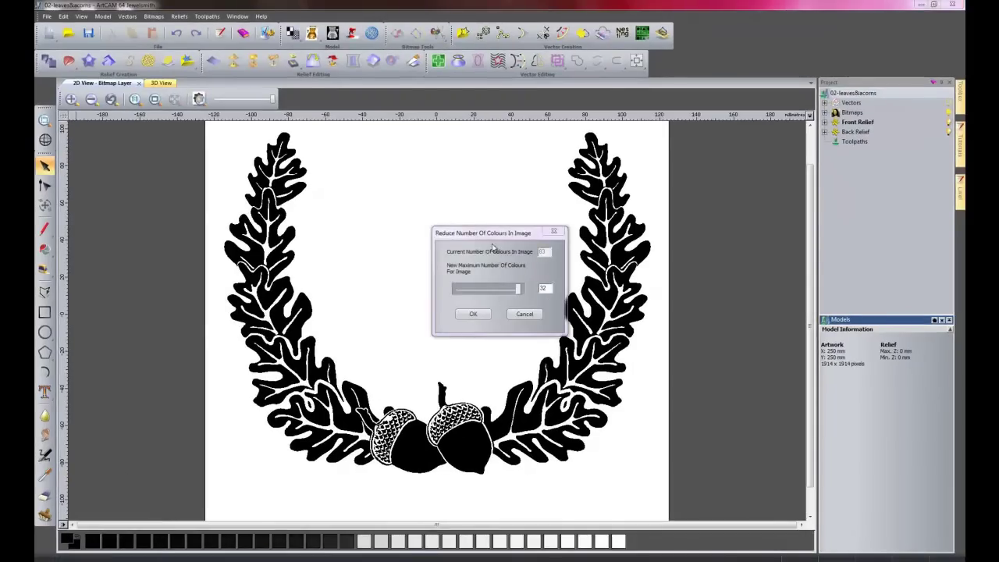
pyautogui.moveTo(480, 239); pyautogui.dragTo(459, 240)
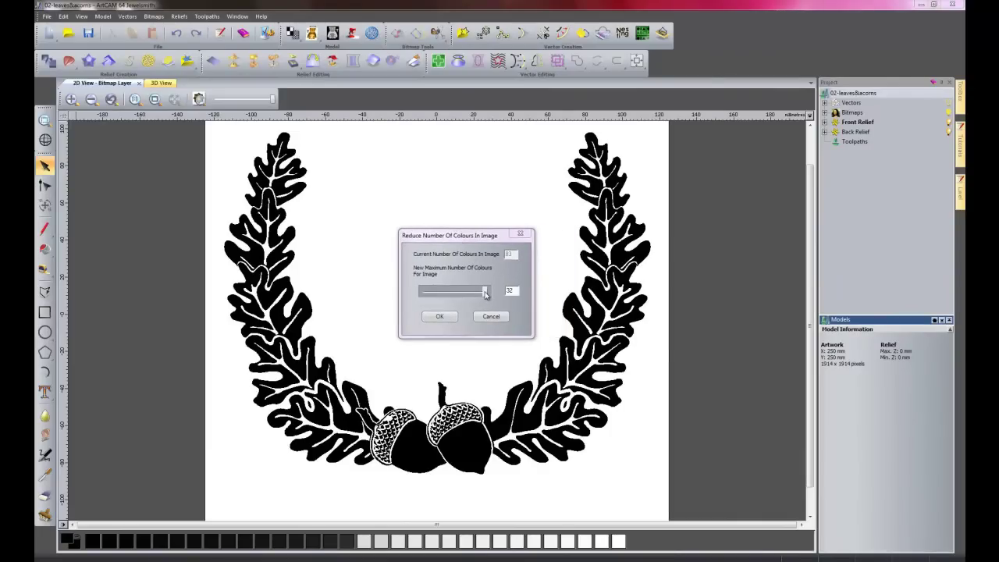
pyautogui.click(439, 296)
pyautogui.moveTo(429, 296); pyautogui.dragTo(416, 296)
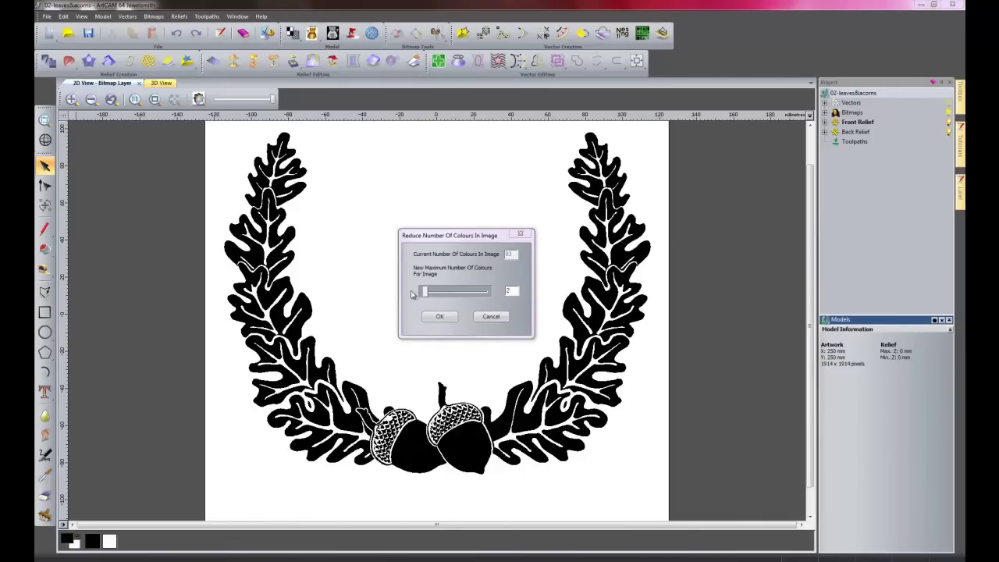
pyautogui.click(448, 319)
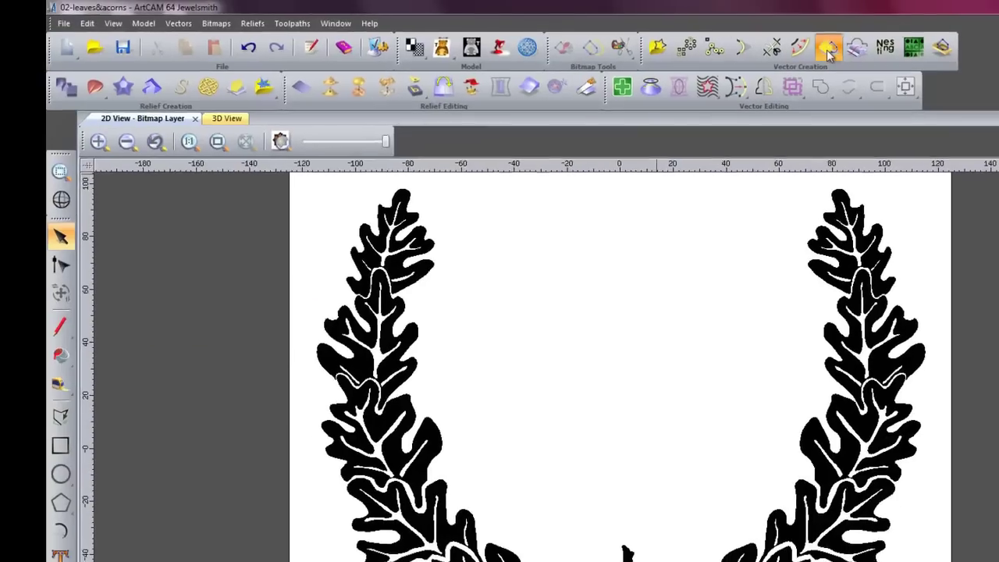
# Create boundary vectors from the bitmap with speckle size 2 and smoothness 1, and fade the bitmap display to its lightest level.
pyautogui.click(575, 121)
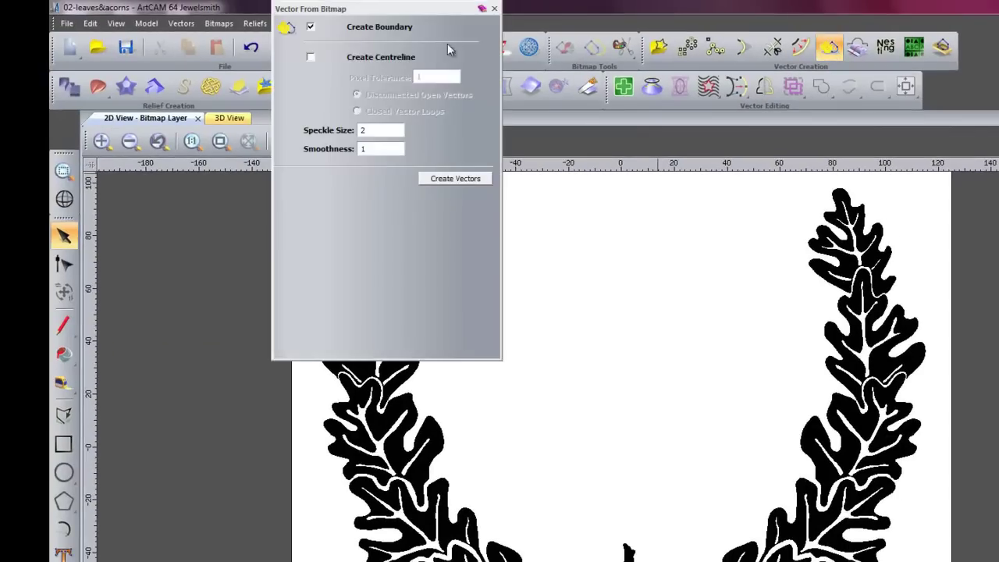
pyautogui.moveTo(364, 21); pyautogui.dragTo(212, 279)
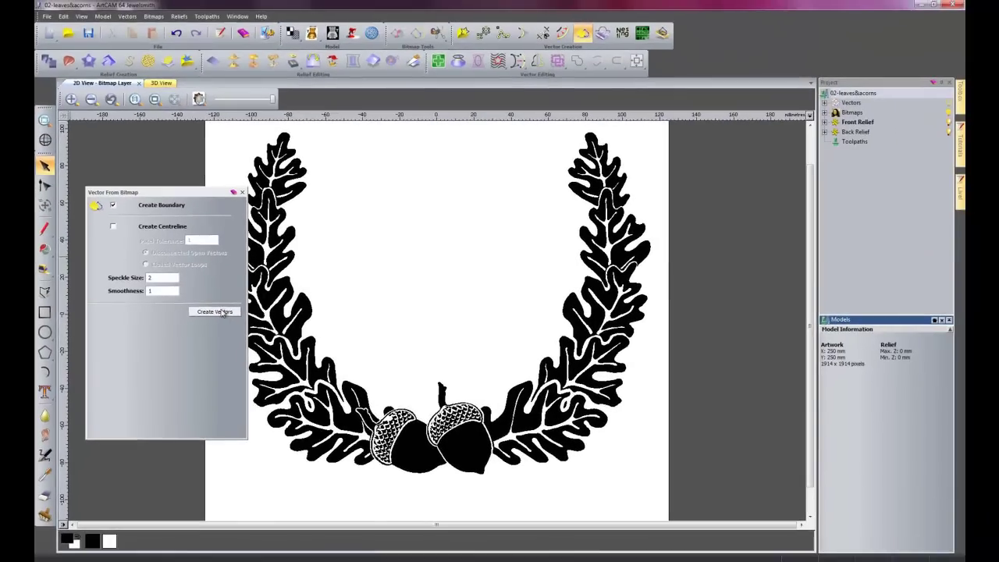
pyautogui.click(573, 349)
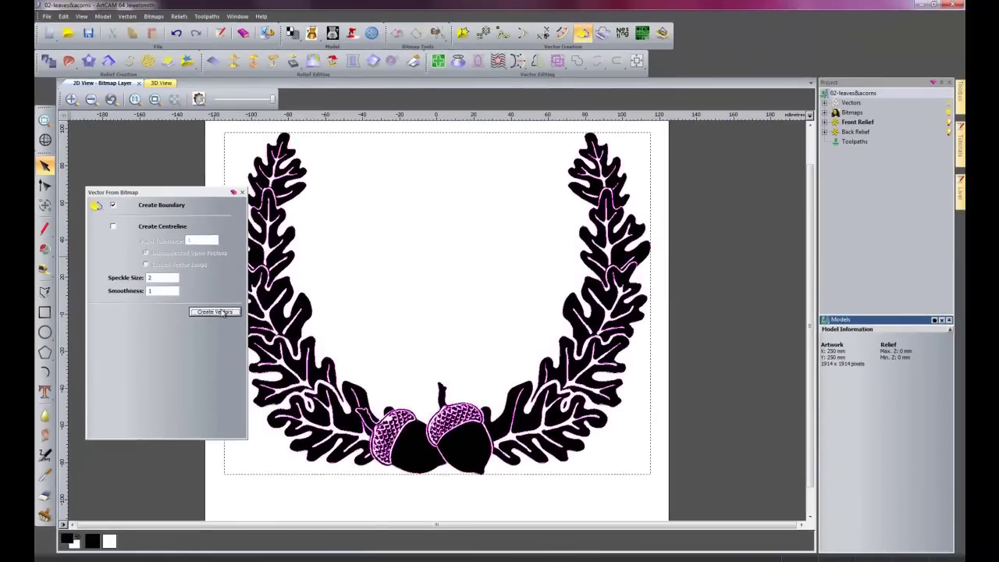
pyautogui.click(242, 194)
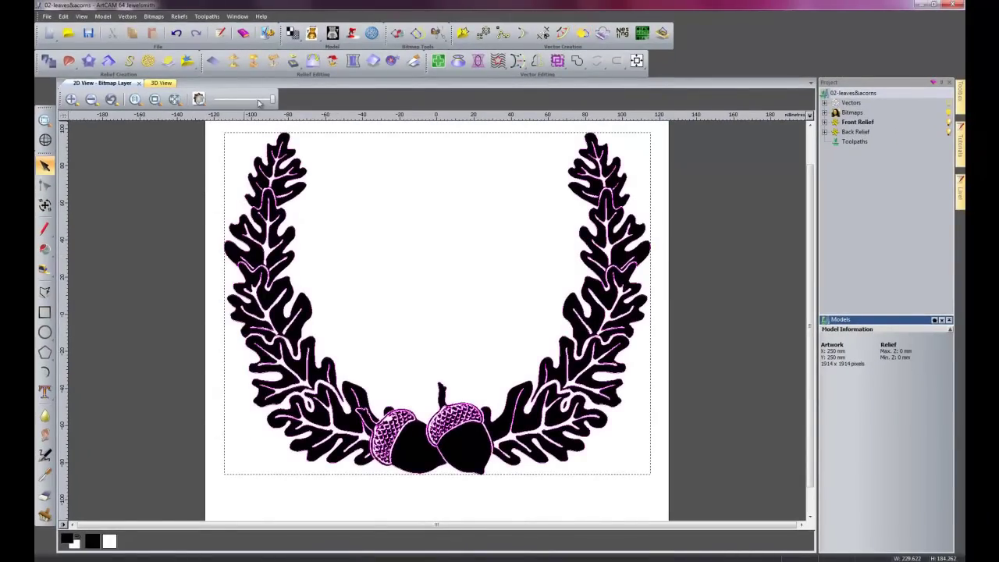
pyautogui.moveTo(272, 101); pyautogui.dragTo(214, 100)
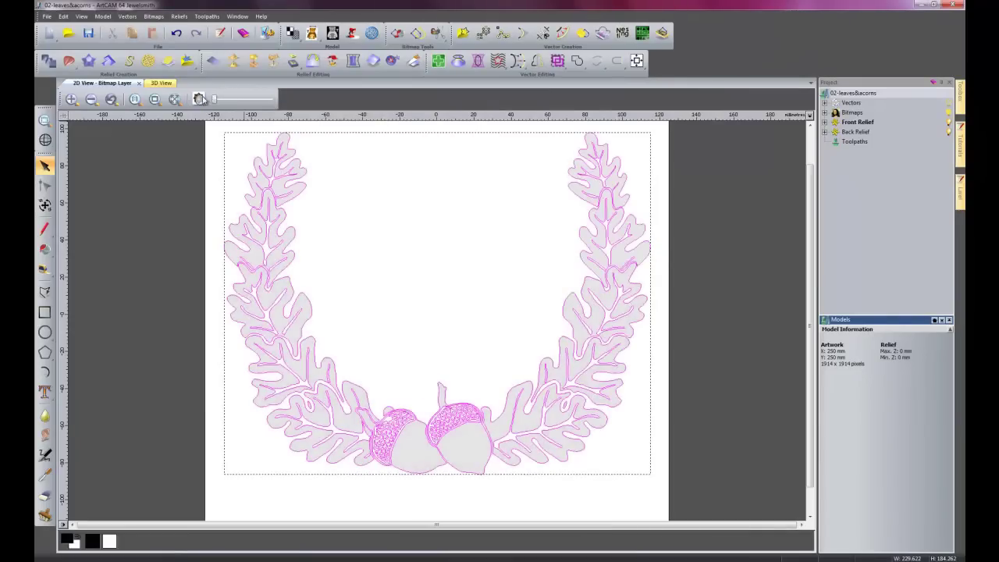
pyautogui.click(513, 310)
# Examine the traced vectors up close around the leaf outlines, the veins and the small scales of the acorn caps.
pyautogui.scroll(1, 521, 466)
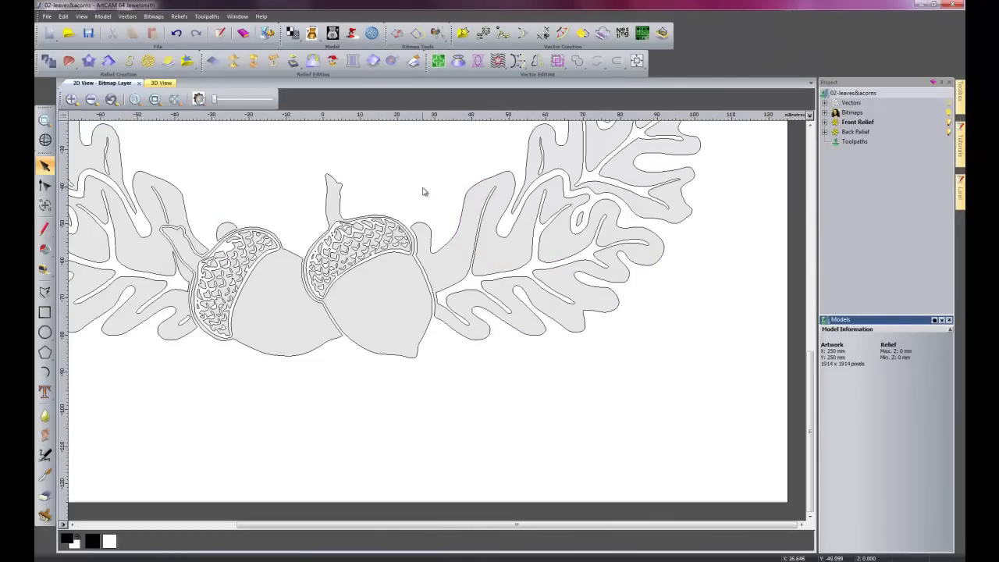
pyautogui.scroll(1, 425, 193)
pyautogui.scroll(1, 547, 349)
pyautogui.scroll(1, 555, 328)
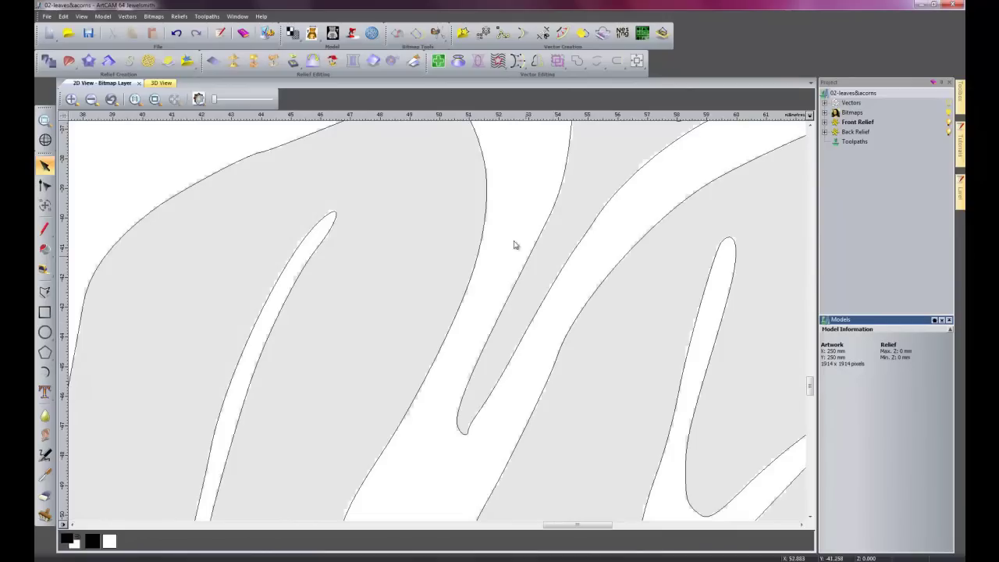
pyautogui.click(517, 284)
pyautogui.scroll(-1, 518, 286)
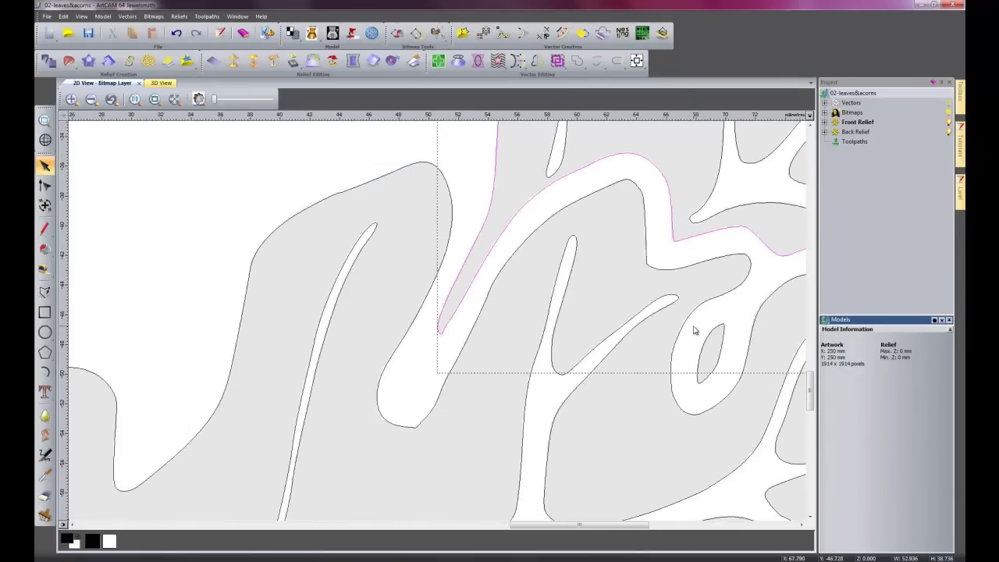
pyautogui.click(693, 331)
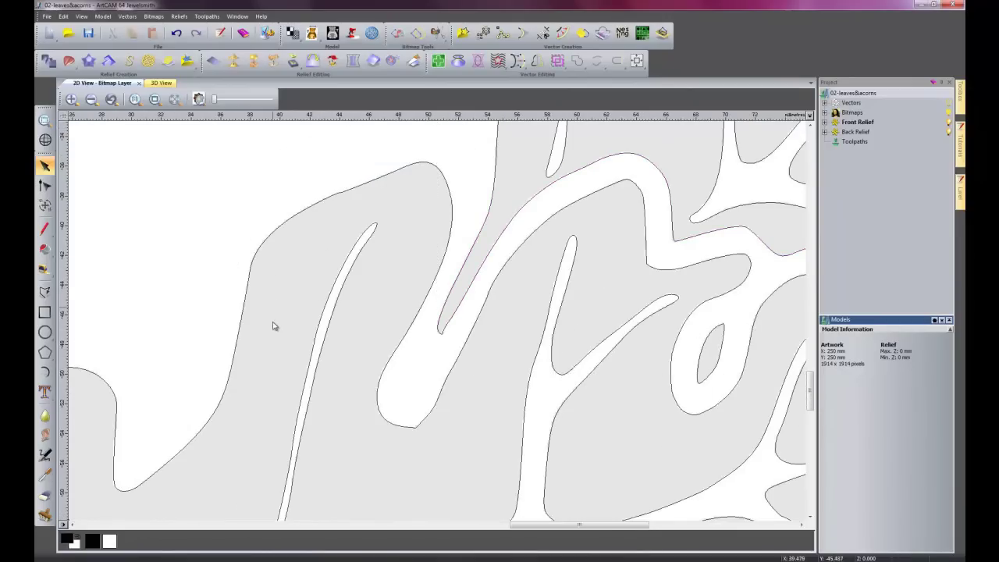
pyautogui.scroll(-1, 273, 326)
pyautogui.scroll(1, 195, 367)
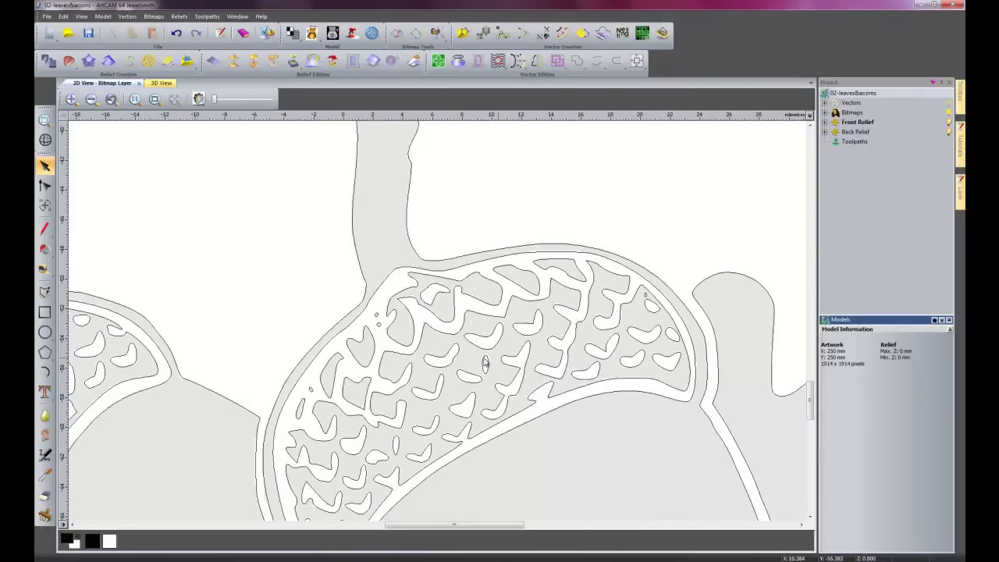
pyautogui.scroll(-1, 413, 363)
pyautogui.scroll(1, 138, 387)
pyautogui.scroll(1, 422, 362)
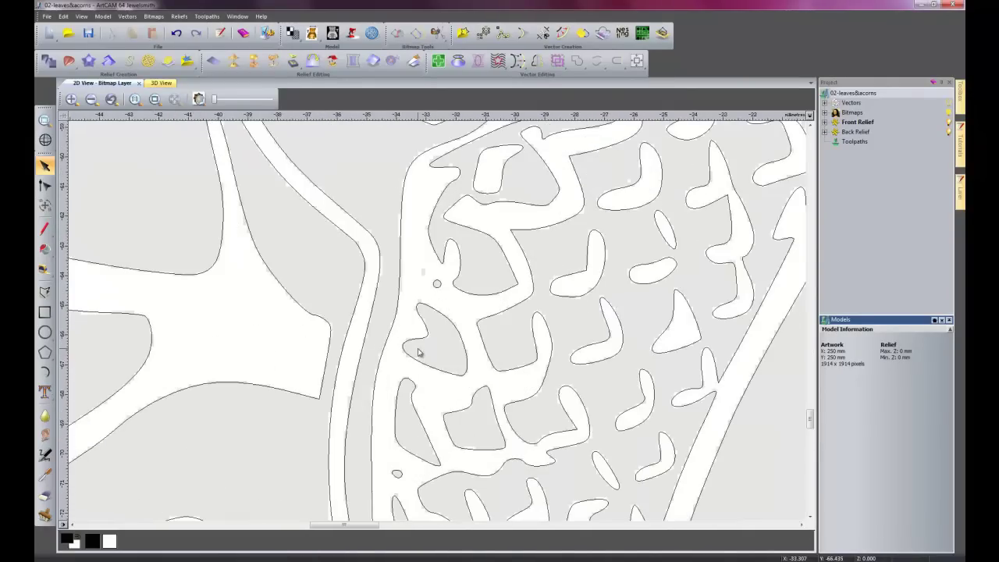
pyautogui.scroll(1, 430, 268)
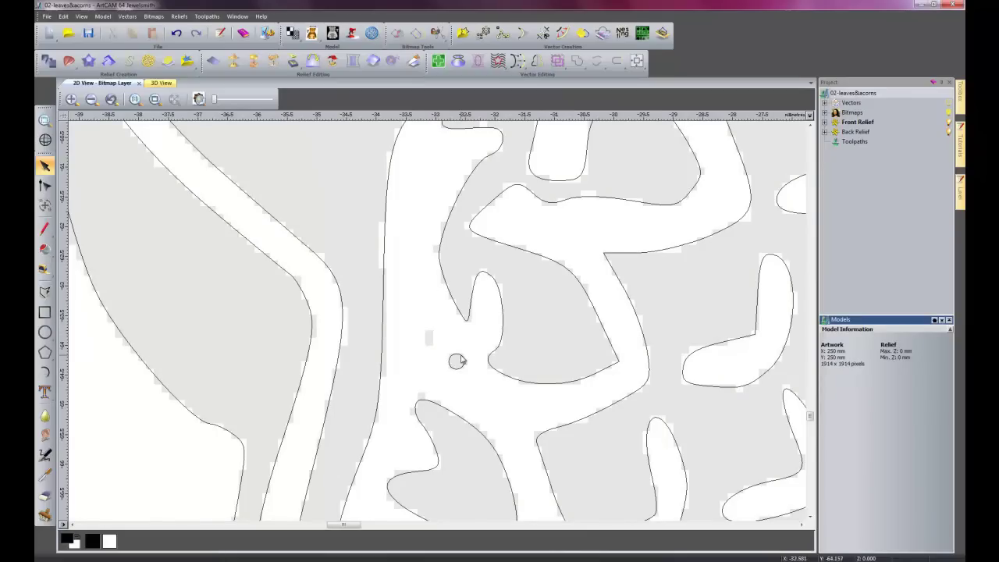
pyautogui.scroll(-3, 459, 358)
pyautogui.scroll(-5, 464, 360)
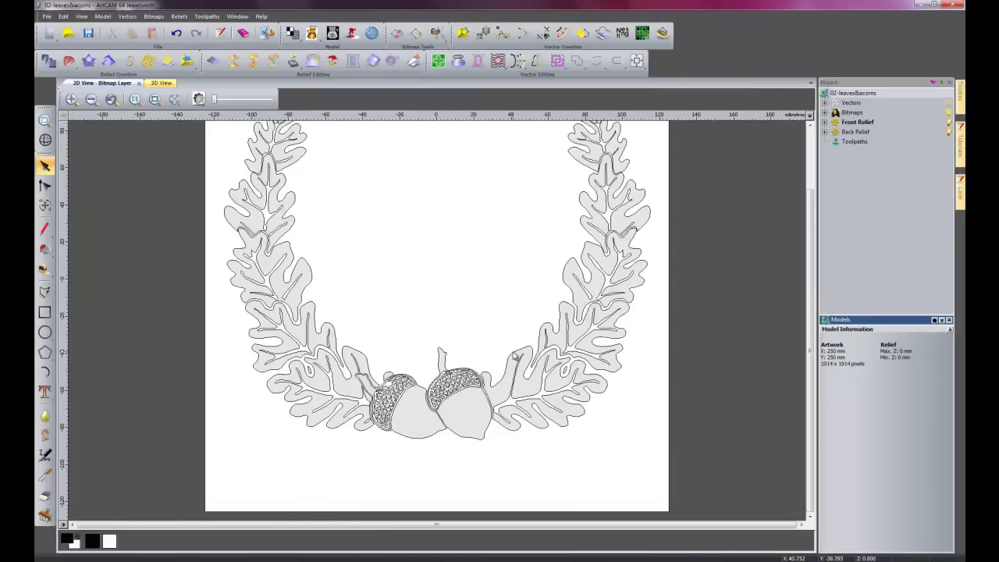
# Select the outer leaf outlines along both sides of the wreath and group them.
pyautogui.click(515, 357)
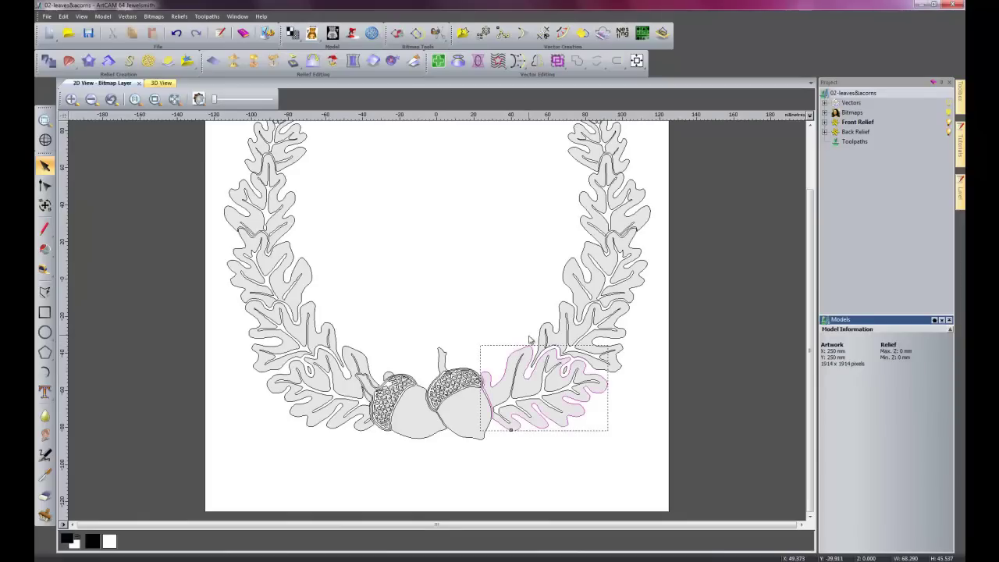
pyautogui.keyDown('shift'); pyautogui.click(544, 331); pyautogui.keyUp('shift')
pyautogui.keyDown('shift'); pyautogui.click(570, 264); pyautogui.keyUp('shift')
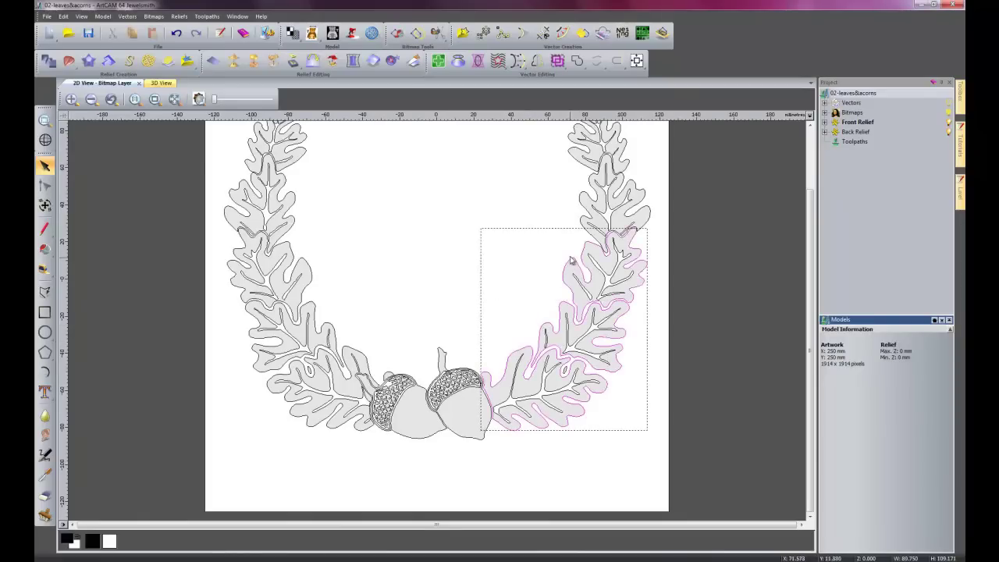
pyautogui.keyDown('shift'); pyautogui.click(582, 224); pyautogui.keyUp('shift')
pyautogui.keyDown('shift'); pyautogui.click(585, 163); pyautogui.keyUp('shift')
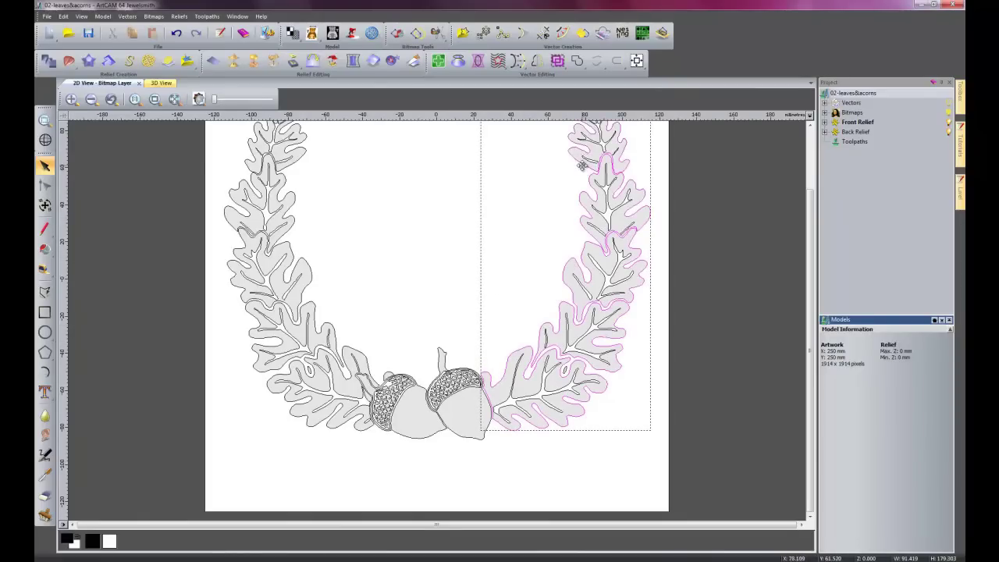
pyautogui.keyDown('shift'); pyautogui.click(295, 218); pyautogui.keyUp('shift')
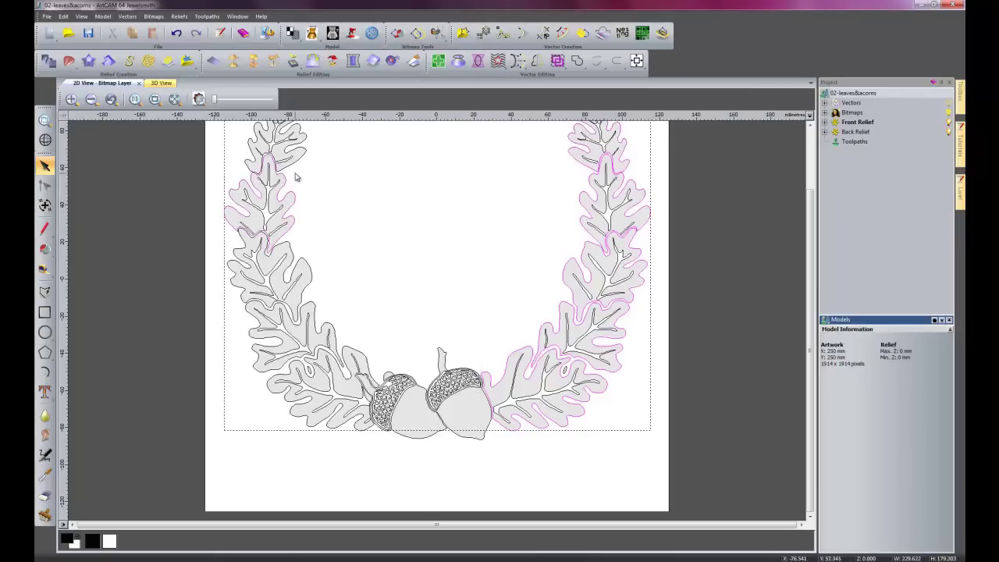
pyautogui.keyDown('shift'); pyautogui.click(296, 166); pyautogui.keyUp('shift')
pyautogui.keyDown('shift'); pyautogui.click(297, 267); pyautogui.keyUp('shift')
pyautogui.keyDown('shift'); pyautogui.click(317, 304); pyautogui.keyUp('shift')
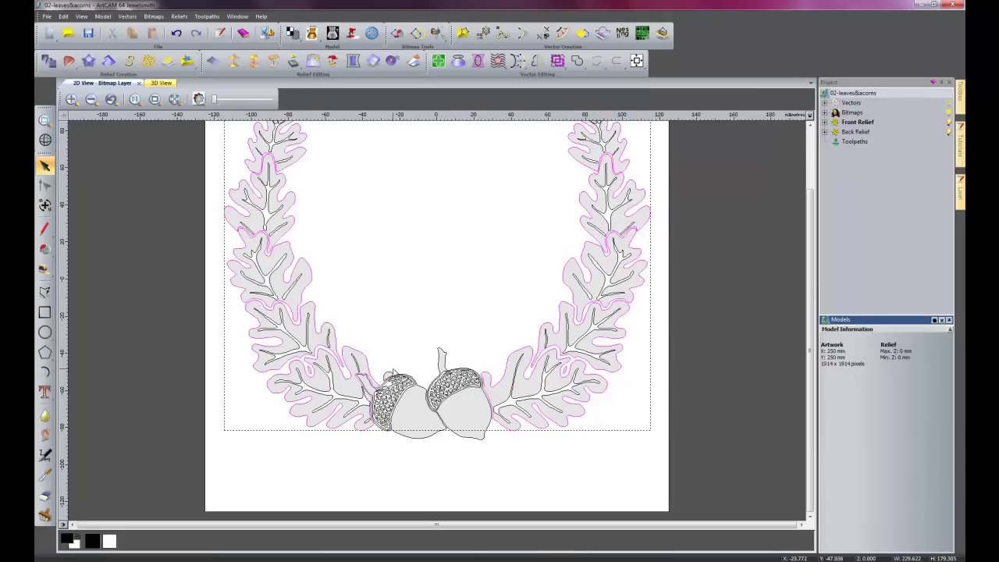
pyautogui.scroll(-2, 405, 281)
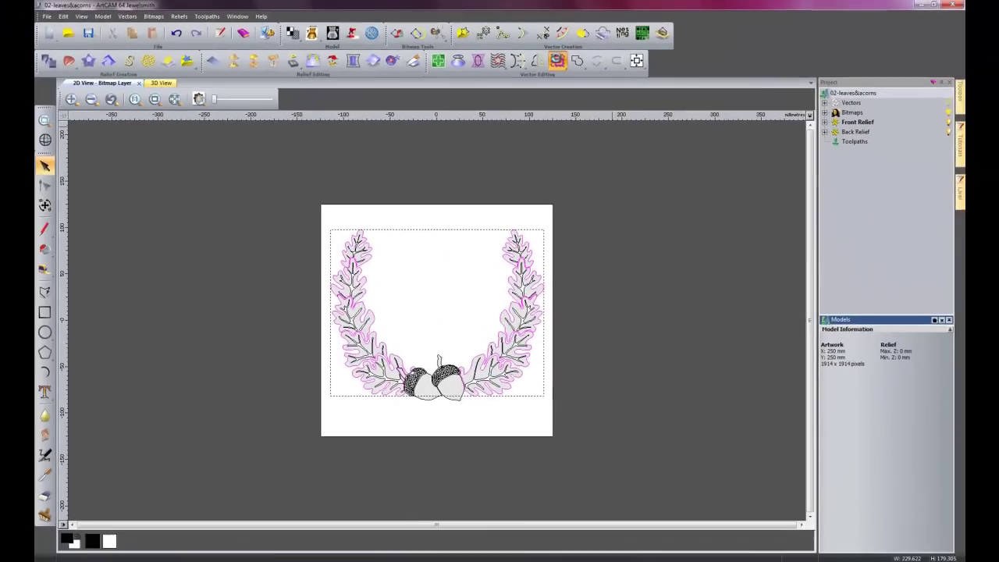
pyautogui.click(463, 279)
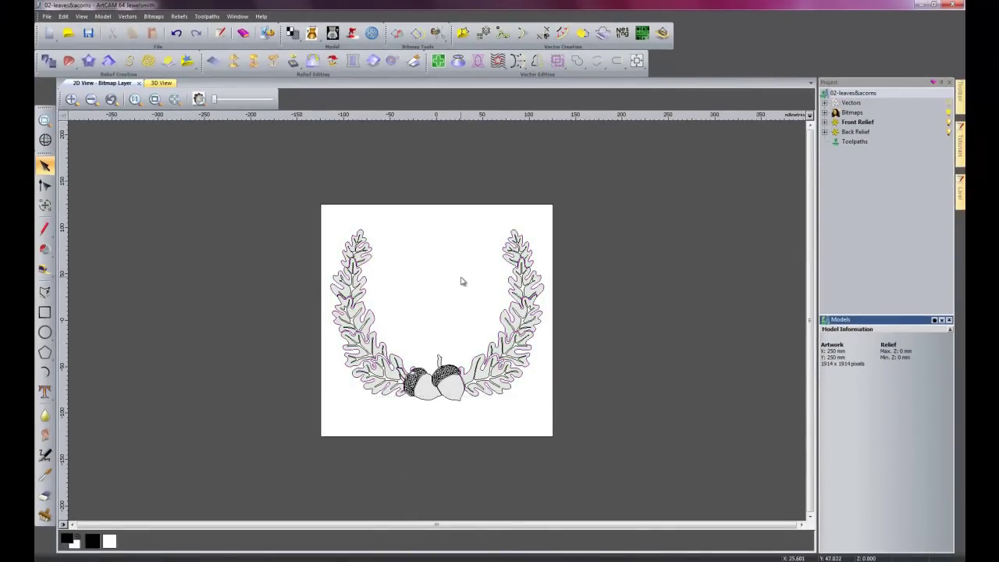
# Select all the leaf vein vectors on both sides of the wreath, group them, and check that they select as one.
pyautogui.scroll(2, 469, 296)
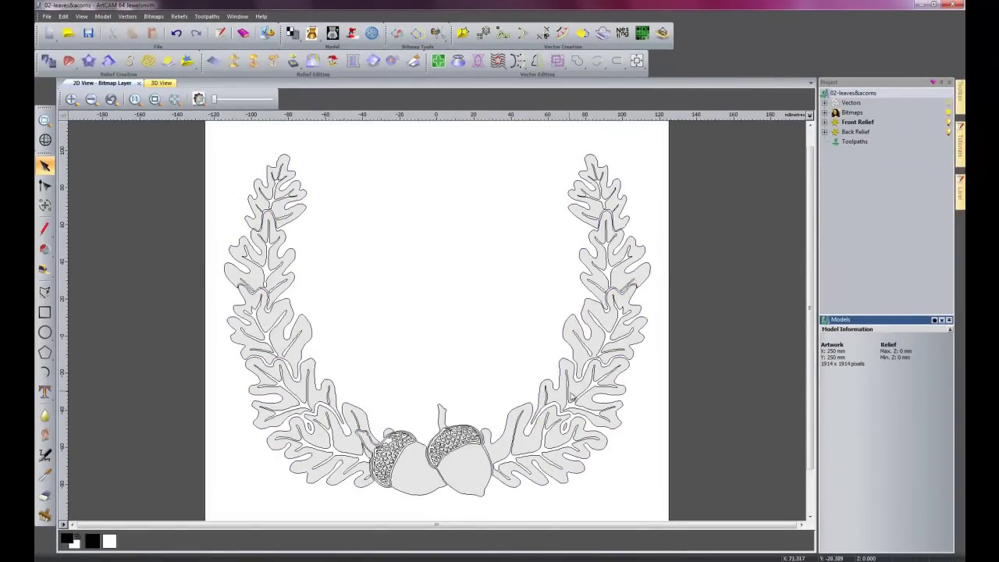
pyautogui.click(580, 399)
pyautogui.moveTo(504, 130); pyautogui.dragTo(671, 476)
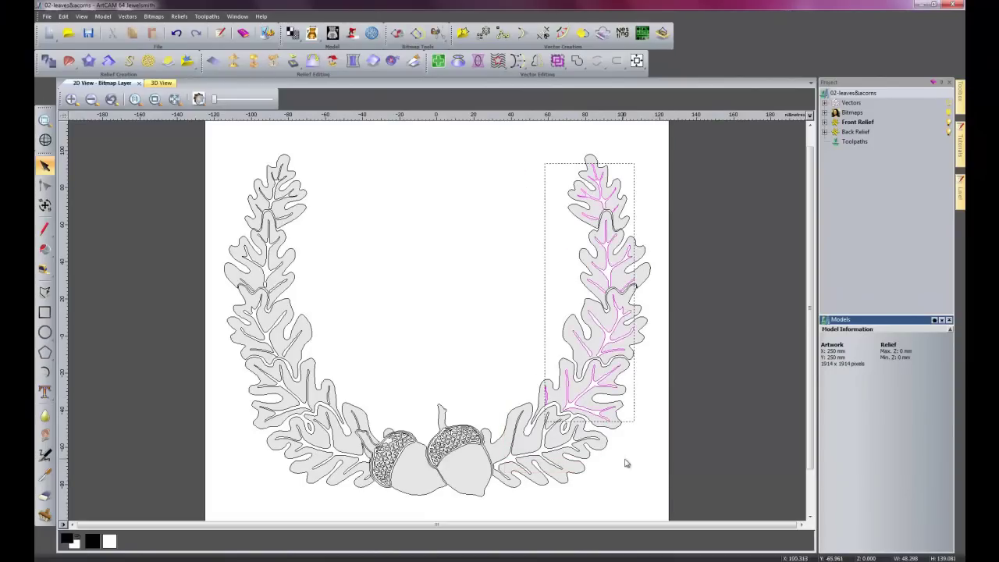
pyautogui.keyDown('shift'); pyautogui.click(547, 441); pyautogui.keyUp('shift')
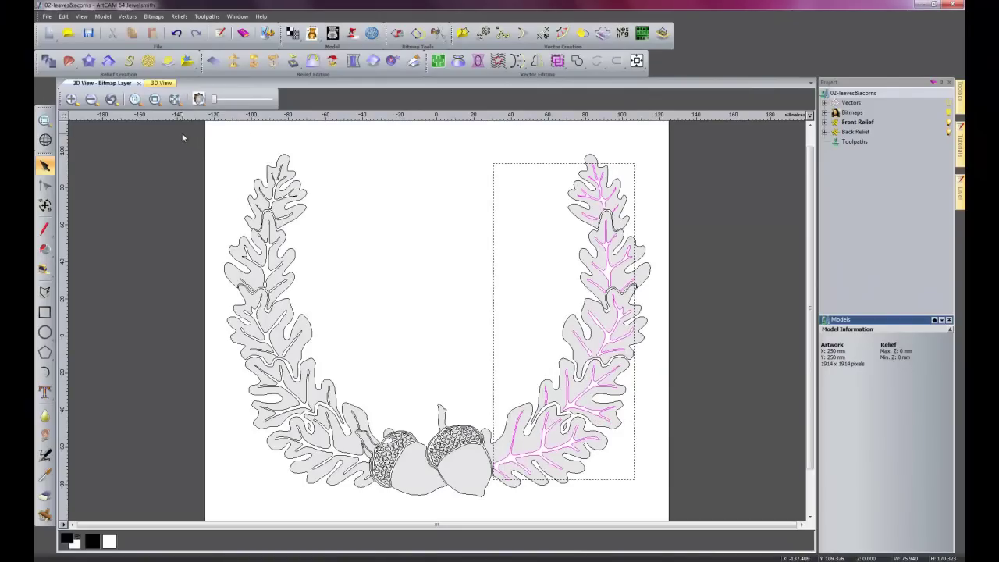
pyautogui.moveTo(182, 134); pyautogui.dragTo(341, 476)
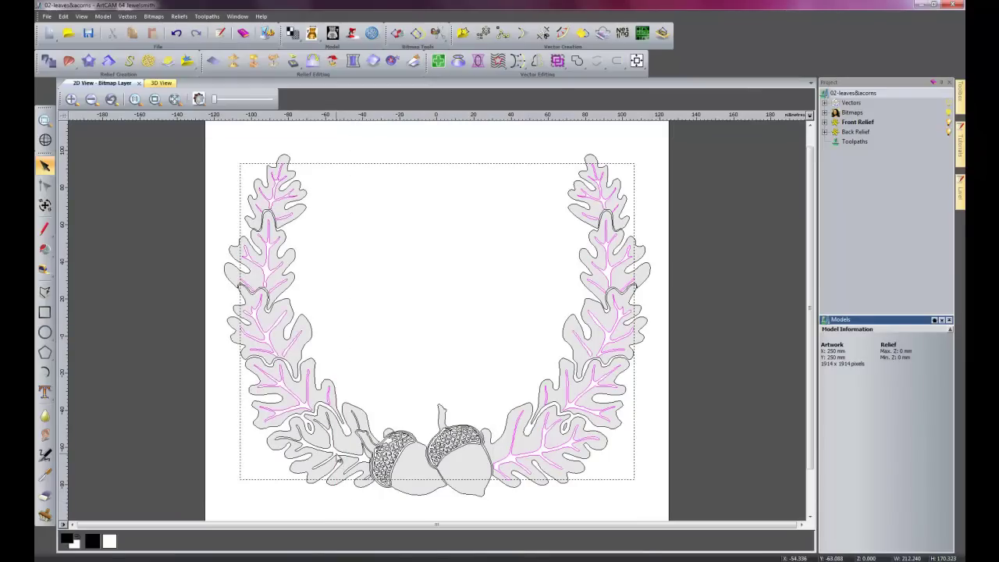
pyautogui.keyDown('shift'); pyautogui.click(343, 448); pyautogui.keyUp('shift')
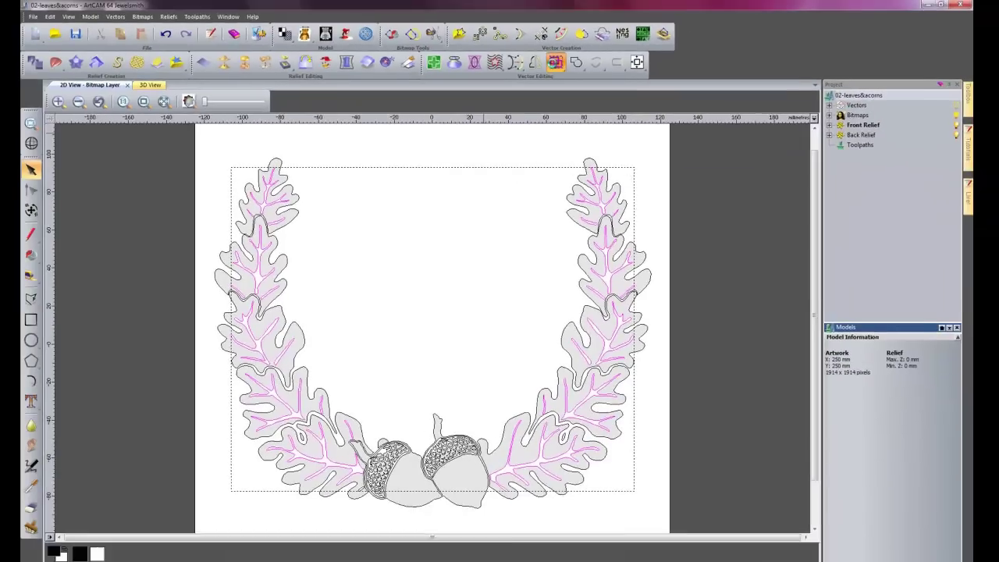
pyautogui.click(556, 64)
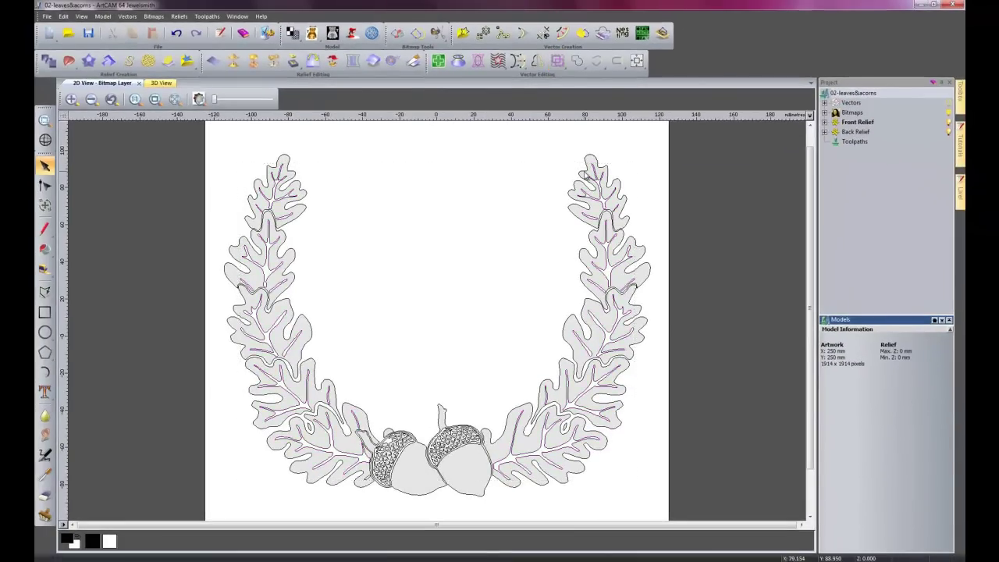
pyautogui.click(528, 192)
pyautogui.click(594, 187)
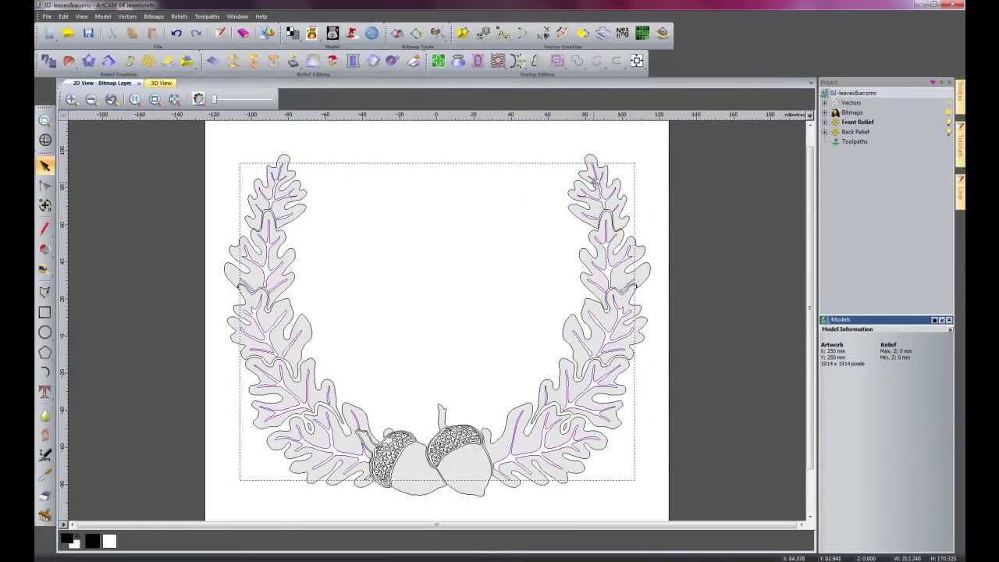
pyautogui.click(484, 225)
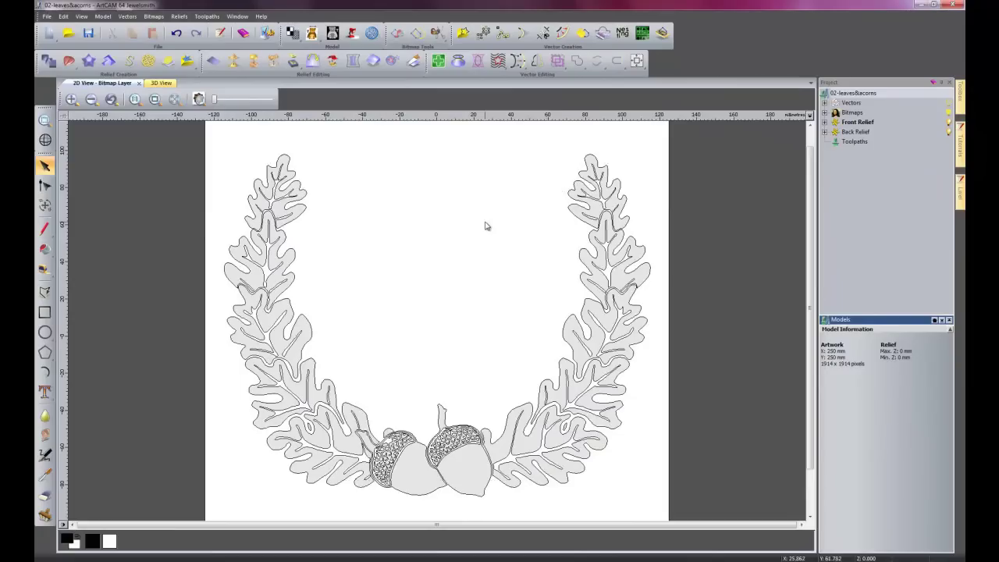
pyautogui.scroll(2, 439, 357)
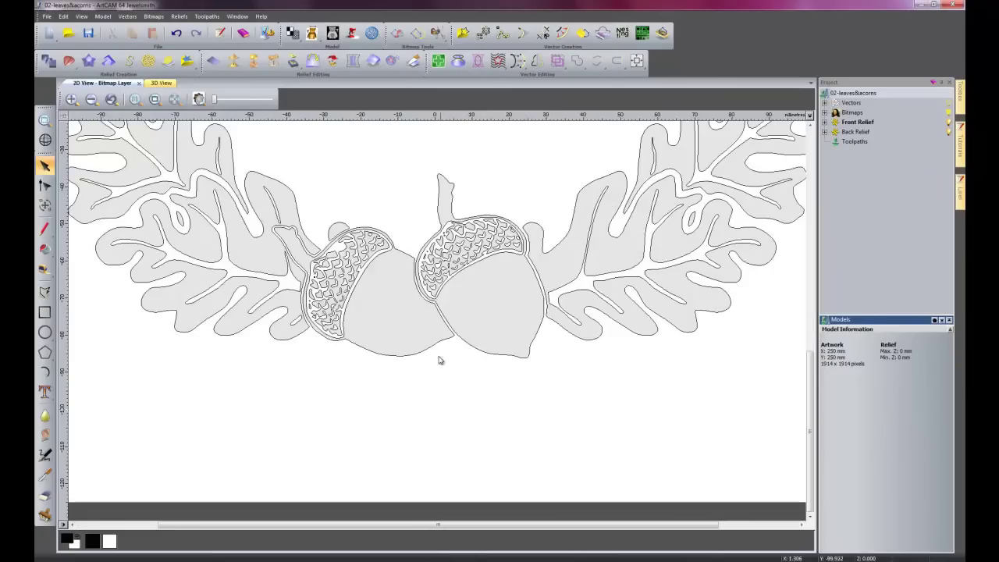
# Delete all the small scale vectors inside the cap of the front acorn that has the upright stem.
pyautogui.scroll(2, 466, 234)
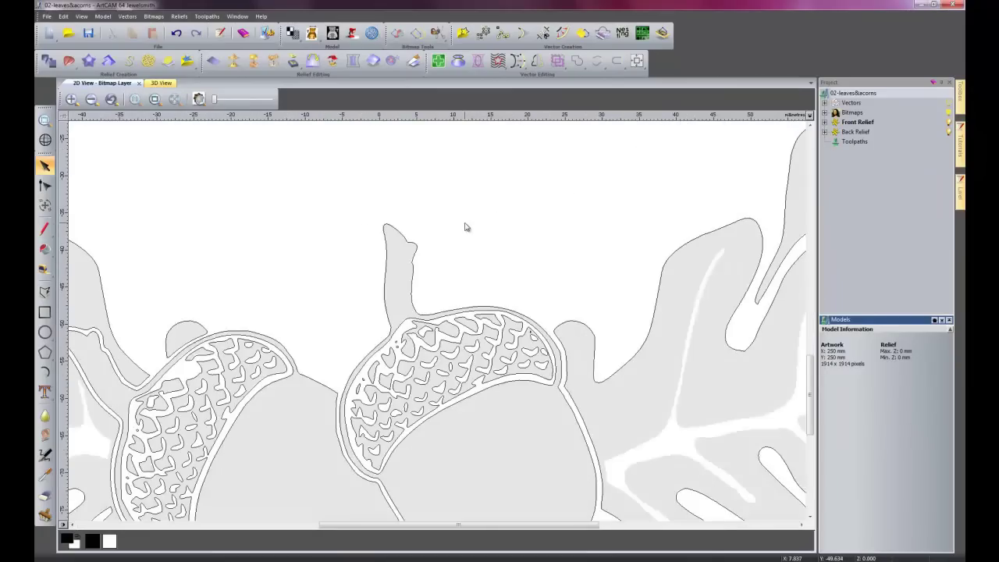
pyautogui.click(430, 410)
pyautogui.moveTo(434, 272); pyautogui.dragTo(557, 405)
pyautogui.press('Delete')
pyautogui.click(444, 338)
pyautogui.press('Delete')
pyautogui.click(422, 331)
pyautogui.press('Delete')
pyautogui.moveTo(326, 326); pyautogui.dragTo(470, 473)
pyautogui.press('Delete')
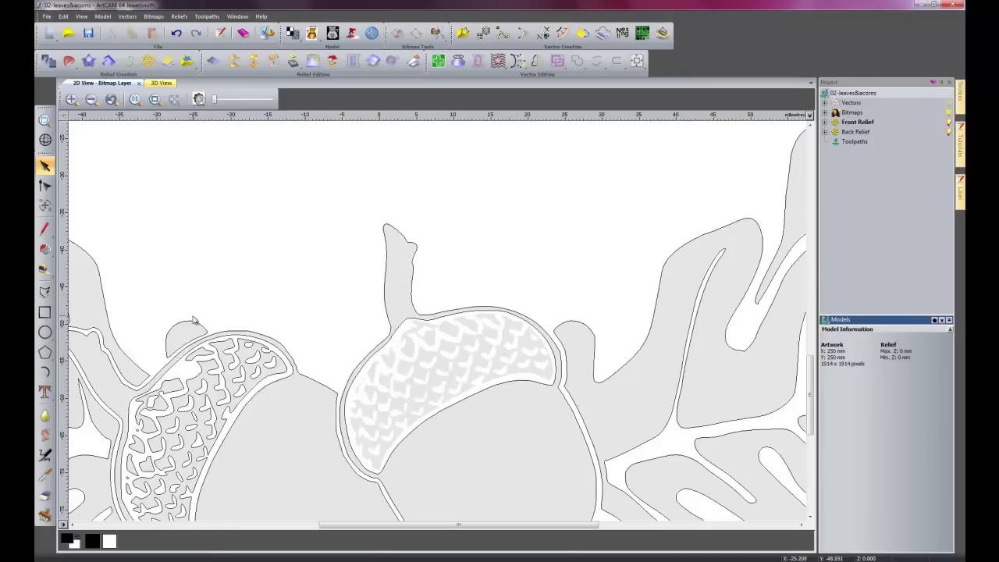
# Delete all the small scale vectors inside the cap of the other acorn.
pyautogui.moveTo(181, 291); pyautogui.dragTo(321, 443)
pyautogui.press('Delete')
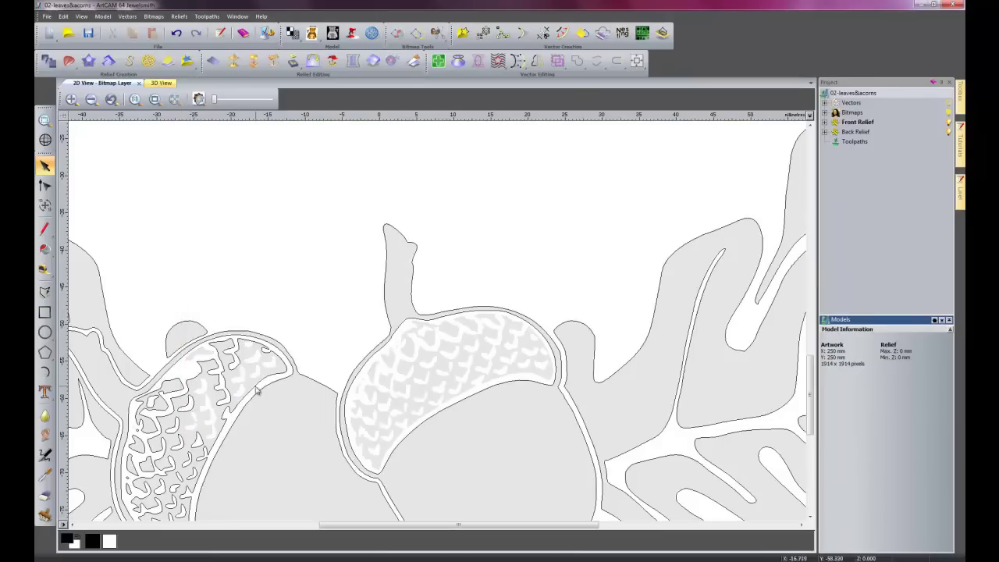
pyautogui.click(250, 391)
pyautogui.press('Delete')
pyautogui.scroll(-2, 168, 372)
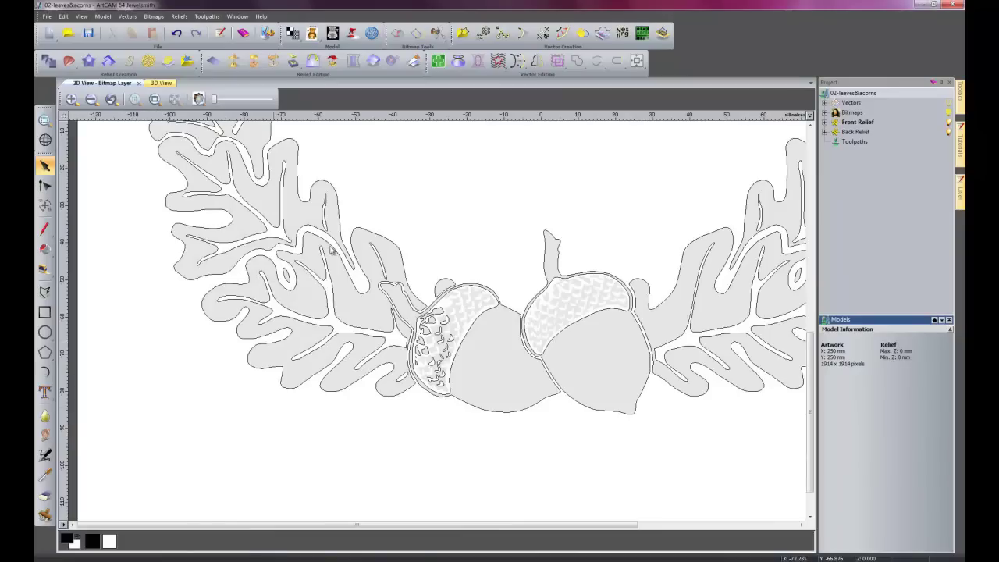
pyautogui.scroll(2, 429, 339)
pyautogui.moveTo(396, 274); pyautogui.dragTo(520, 453)
pyautogui.click(458, 279)
pyautogui.scroll(-3, 539, 227)
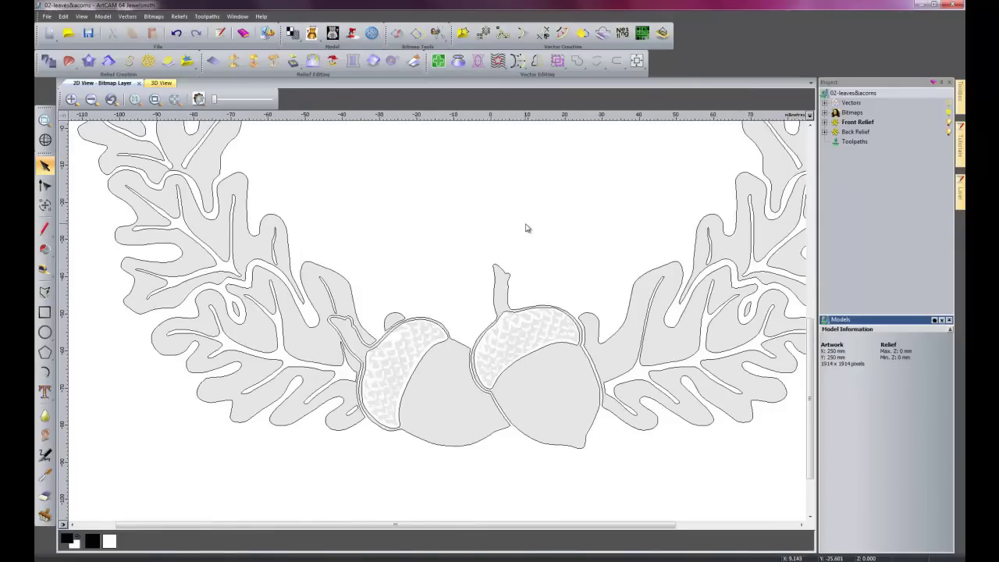
# Switch to the 3D view and display the vectors over the flat relief.
pyautogui.scroll(2, 416, 422)
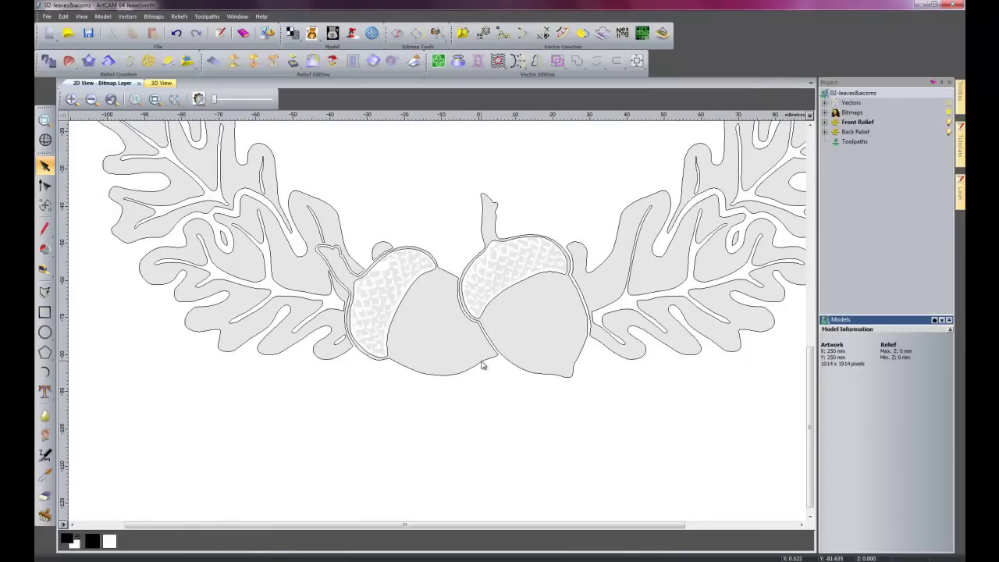
pyautogui.scroll(-1, 703, 313)
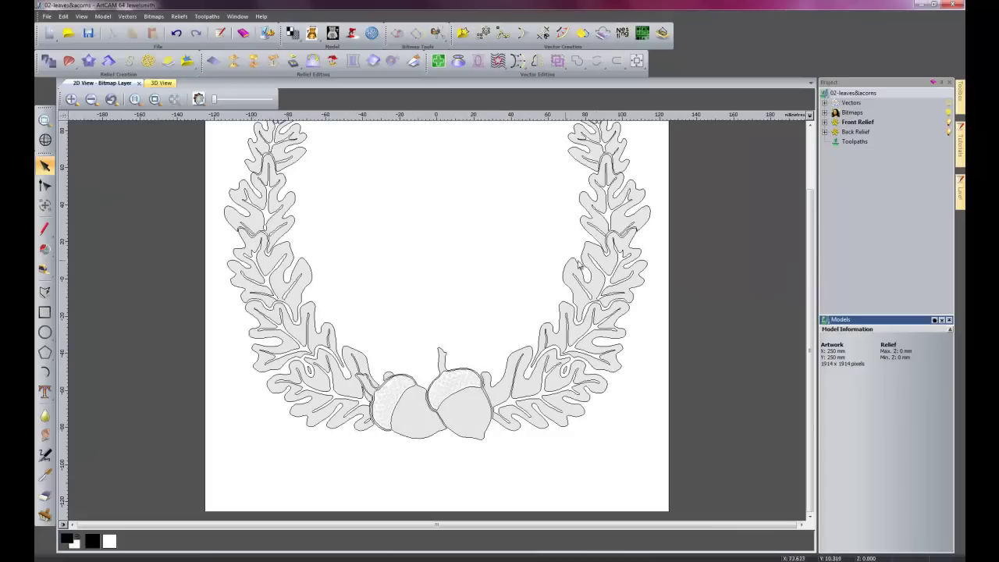
pyautogui.click(170, 83)
pyautogui.moveTo(513, 412); pyautogui.dragTo(489, 444)
pyautogui.scroll(3, 486, 301)
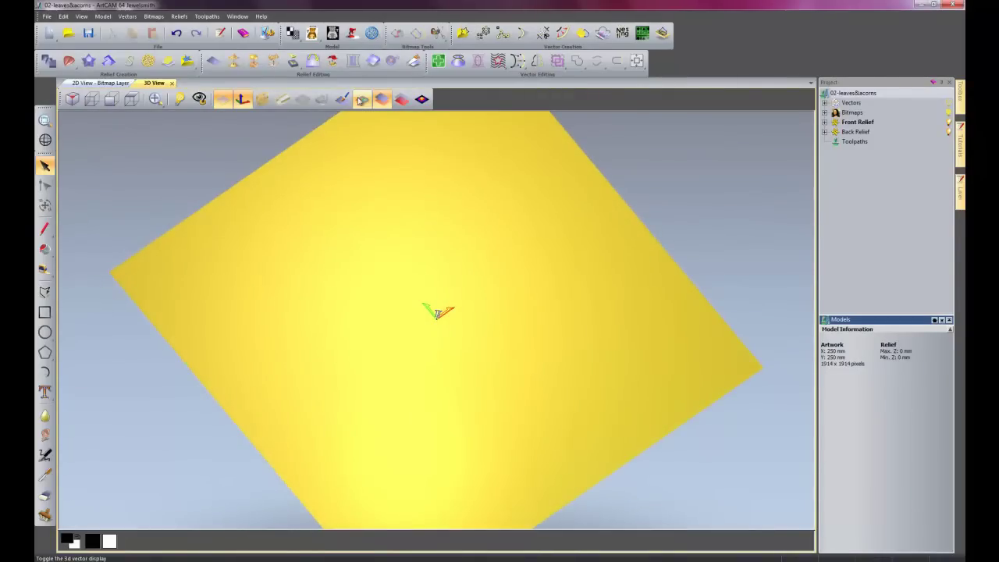
pyautogui.click(361, 100)
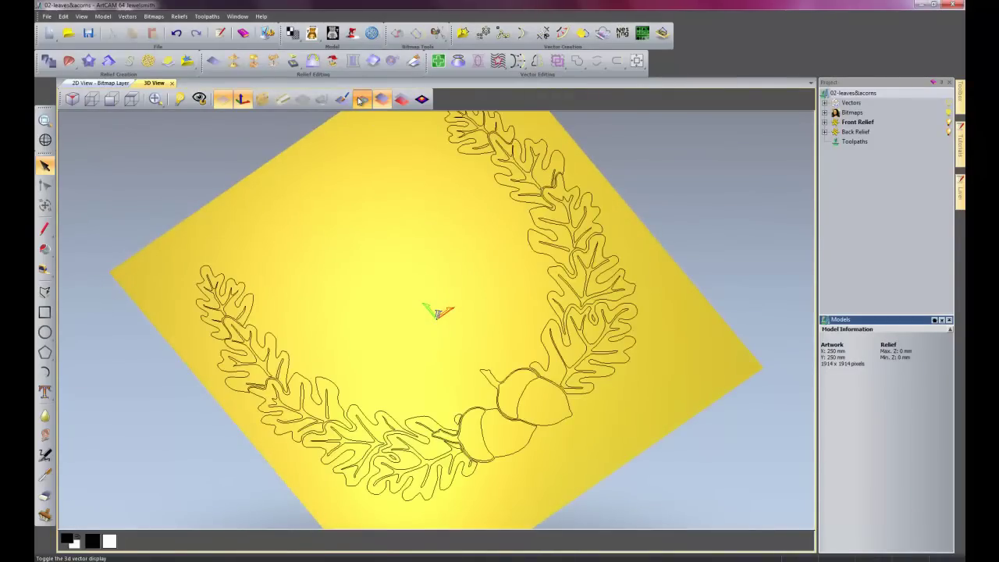
# Add a round-profile shape to the relief from the grouped leaf outlines, with angle -15, start height 2 and no height limit.
pyautogui.click(332, 384)
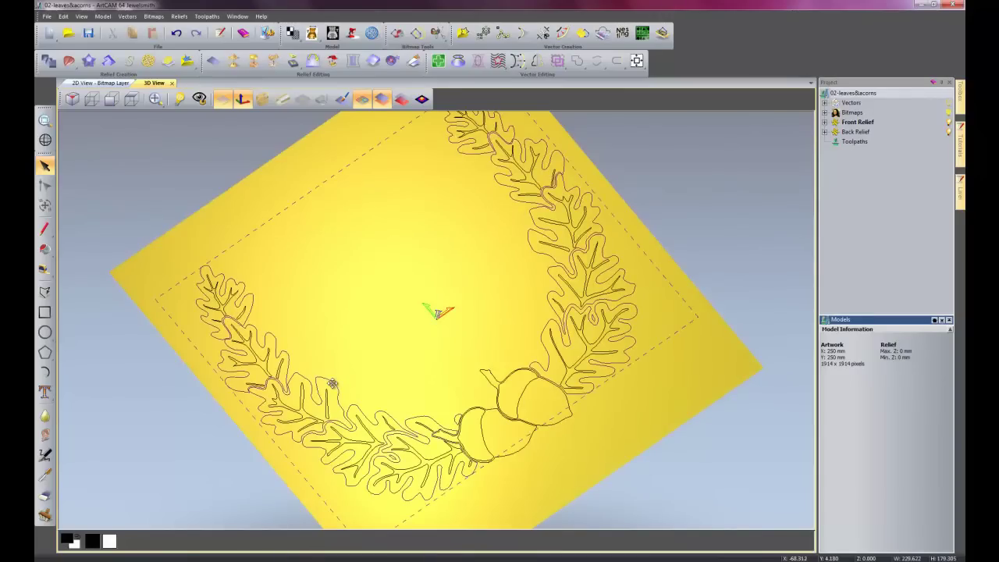
pyautogui.doubleClick(333, 384)
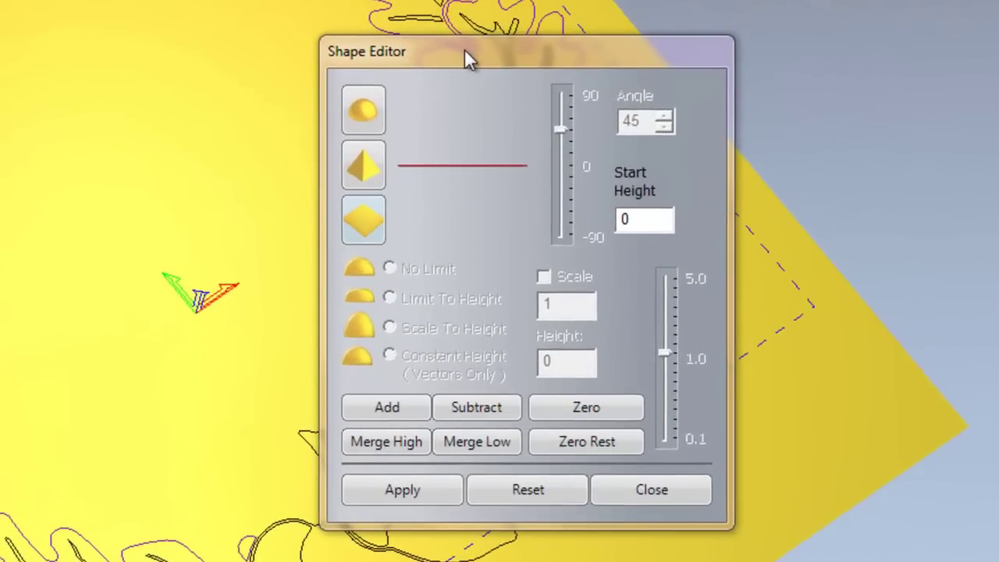
pyautogui.click(380, 97)
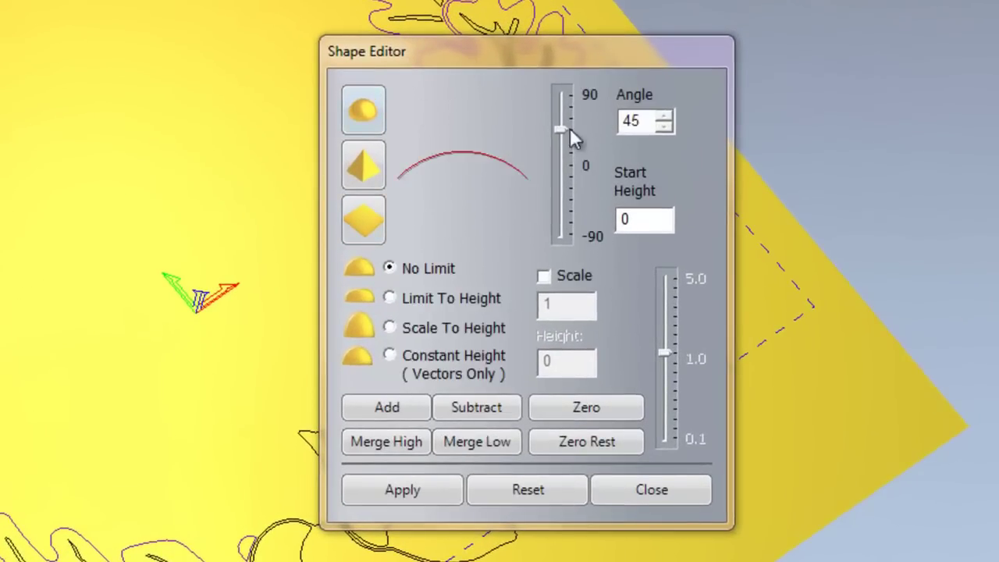
pyautogui.doubleClick(632, 121)
pyautogui.press('BackSpace')
pyautogui.write('-15')
pyautogui.press('Tab')
pyautogui.write('2')
pyautogui.click(387, 407)
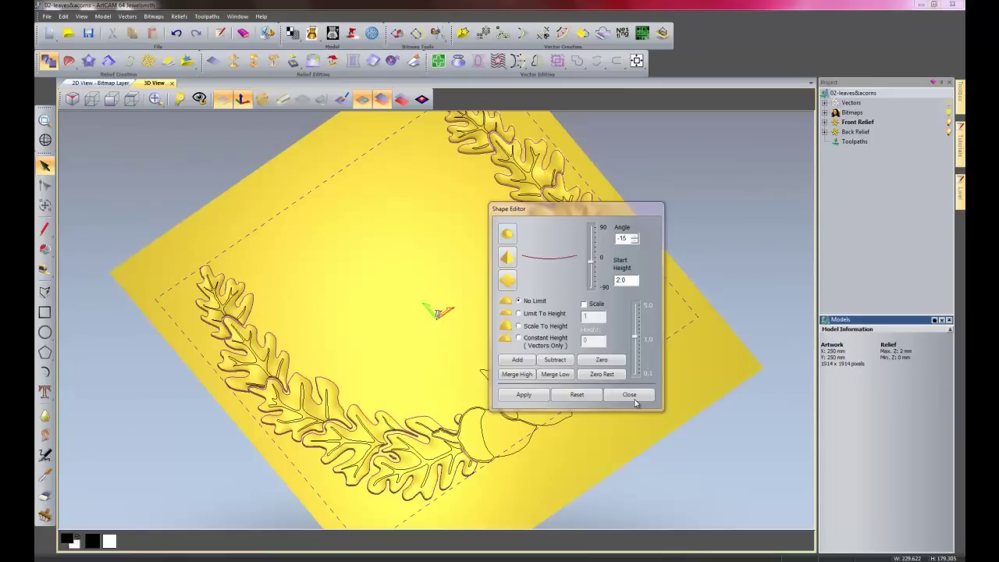
pyautogui.click(629, 394)
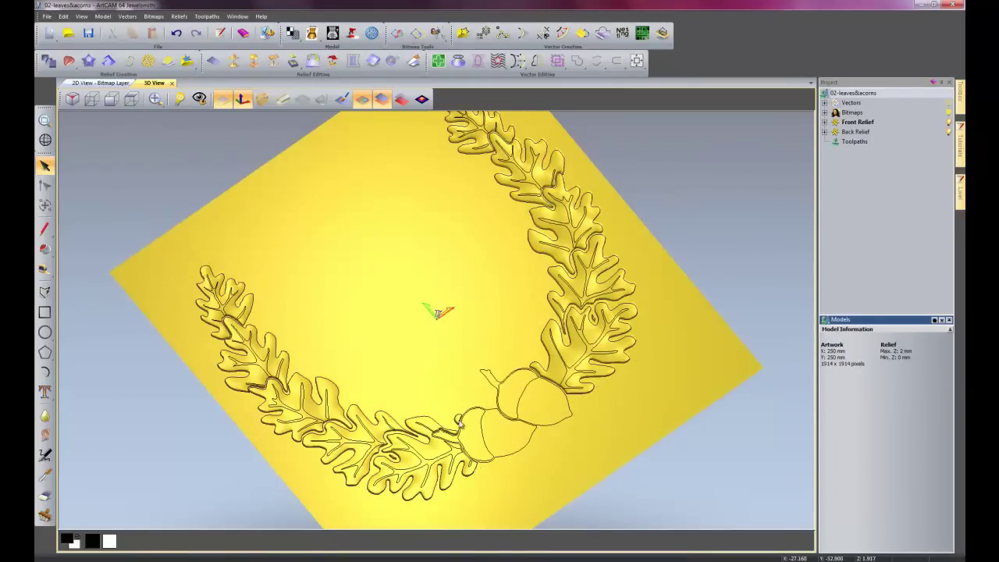
# Smooth the whole relief layer with 15 smoothing passes to soften the jagged leaf edges.
pyautogui.moveTo(480, 382)
pyautogui.mouseDown()
pyautogui.moveTo(439, 336)
pyautogui.moveTo(464, 390)
pyautogui.moveTo(430, 375)
pyautogui.moveTo(417, 383)
pyautogui.moveTo(364, 352)
pyautogui.moveTo(354, 373)
pyautogui.mouseUp()
pyautogui.scroll(5, 480, 362)
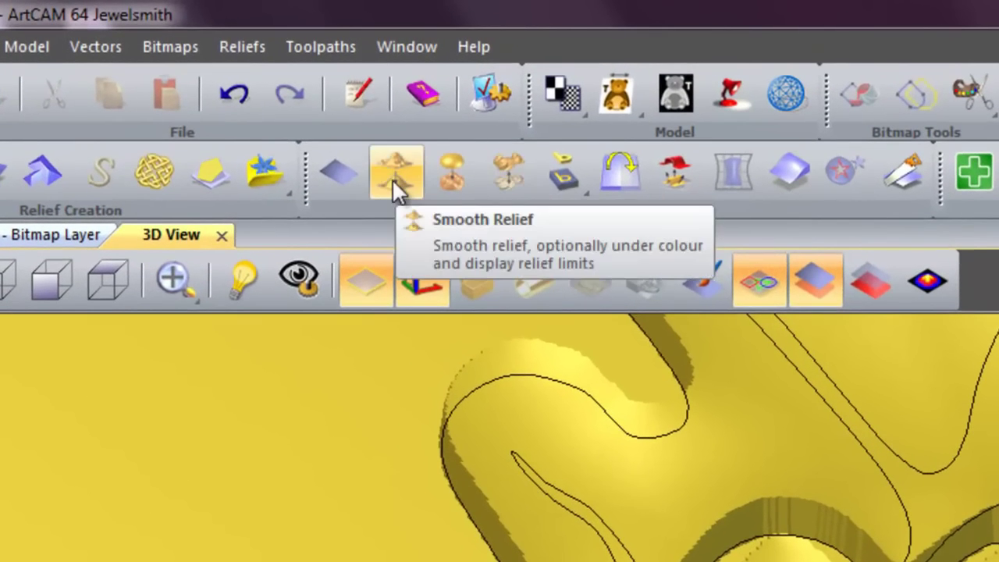
pyautogui.click(392, 179)
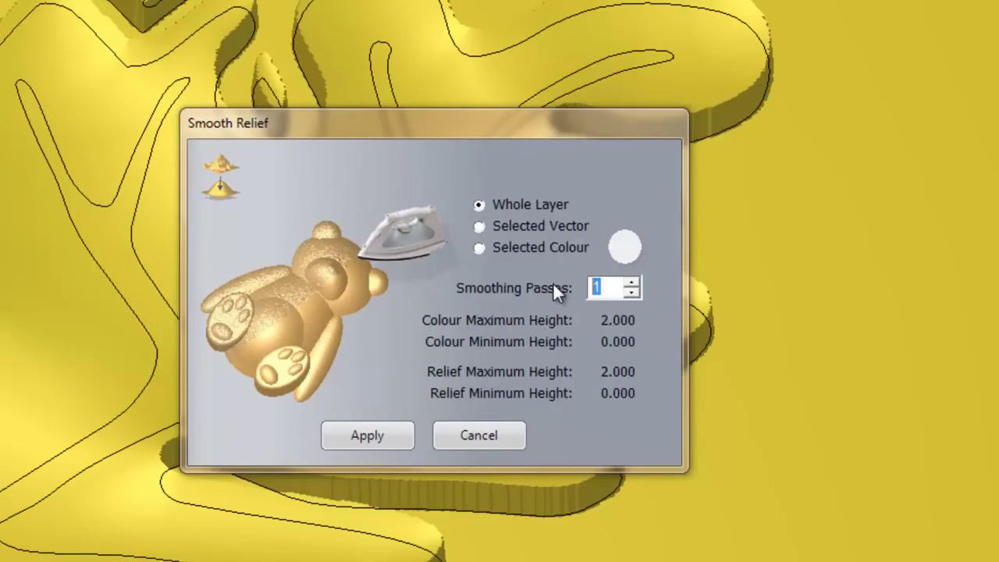
pyautogui.write('15')
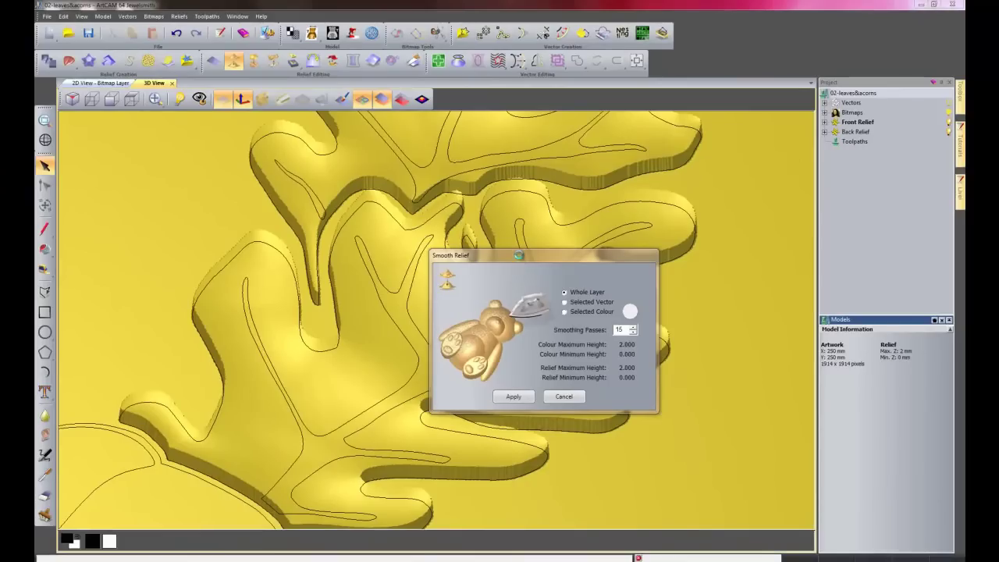
pyautogui.moveTo(519, 255); pyautogui.dragTo(750, 273)
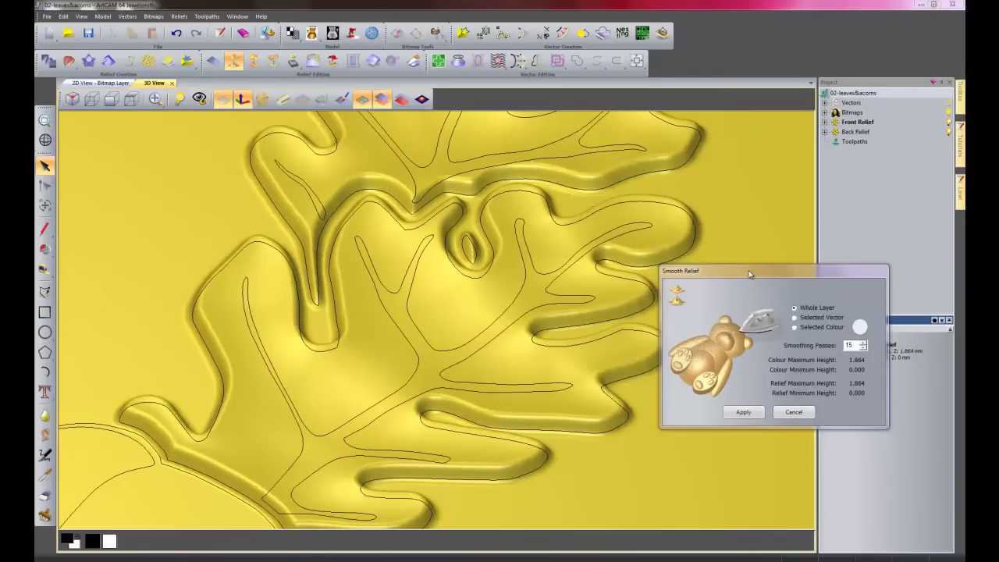
pyautogui.click(792, 412)
# Give the grouped leaf veins an angular shape profile with an angle of -30 and no height limit.
pyautogui.moveTo(527, 422); pyautogui.dragTo(420, 321)
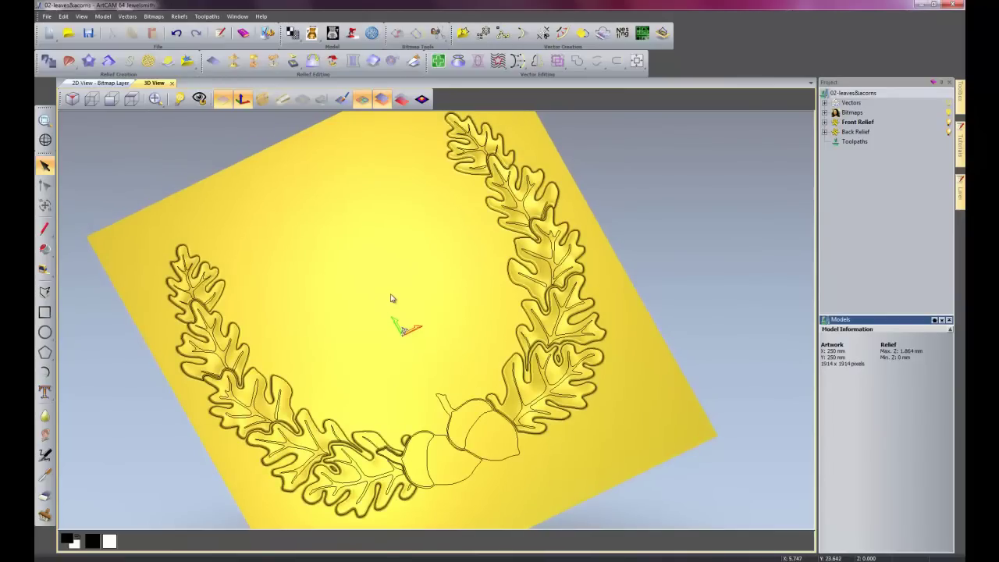
pyautogui.doubleClick(361, 477)
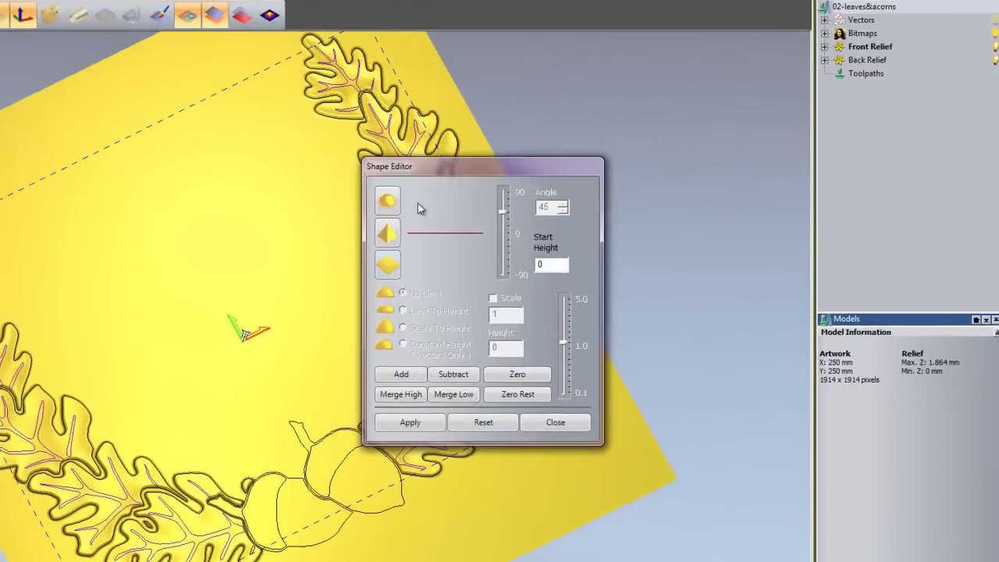
pyautogui.click(388, 232)
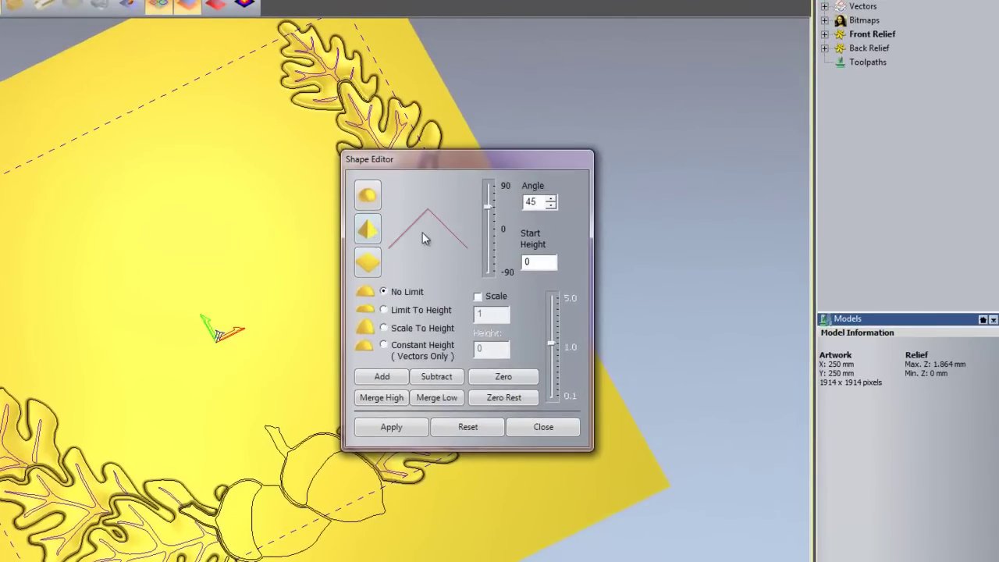
pyautogui.click(489, 243)
pyautogui.click(490, 254)
pyautogui.click(490, 261)
pyautogui.click(490, 266)
pyautogui.click(491, 266)
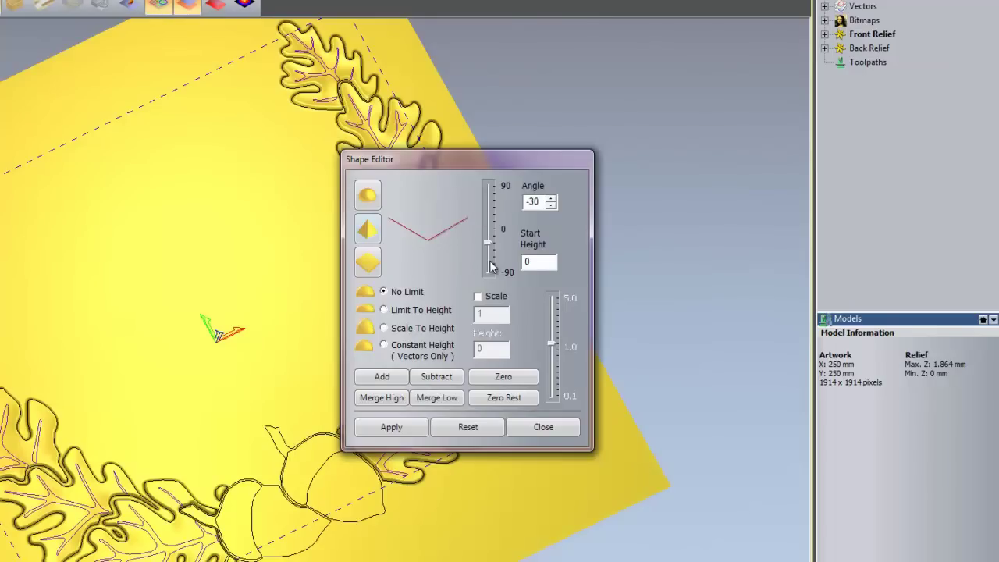